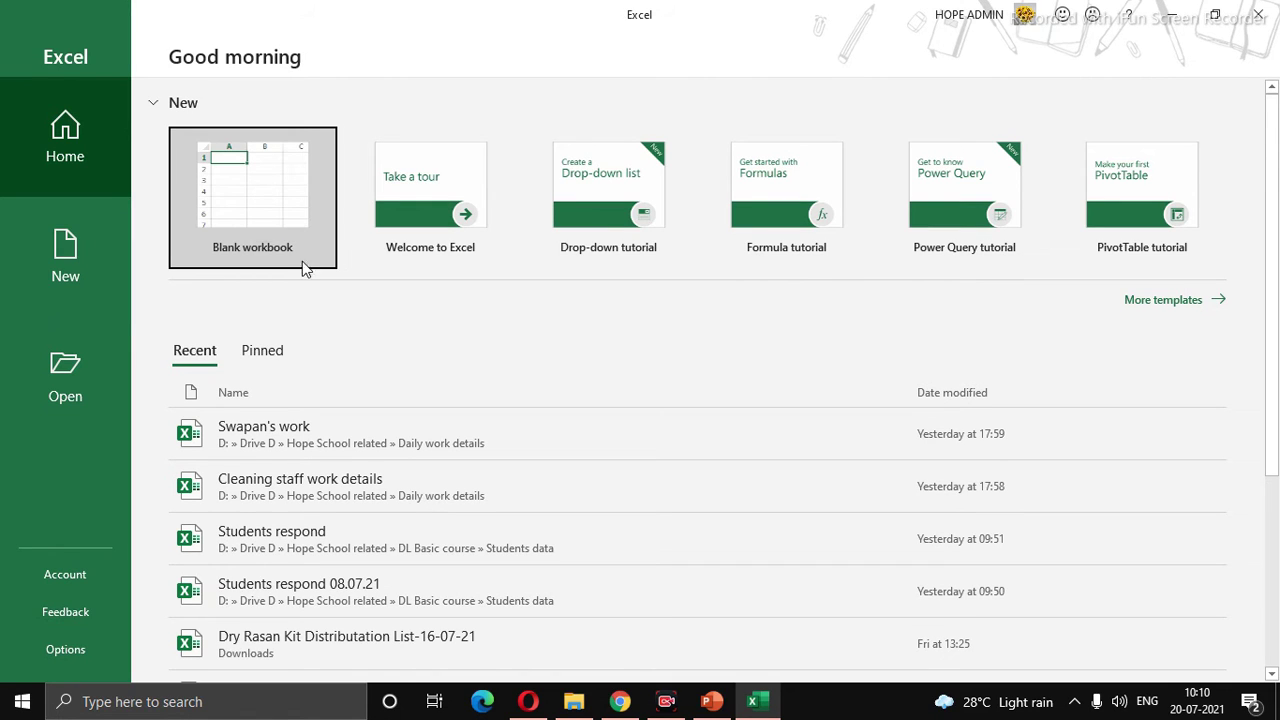
- Create a blank workbook and add two worksheets after Sheet1
click(286, 207)
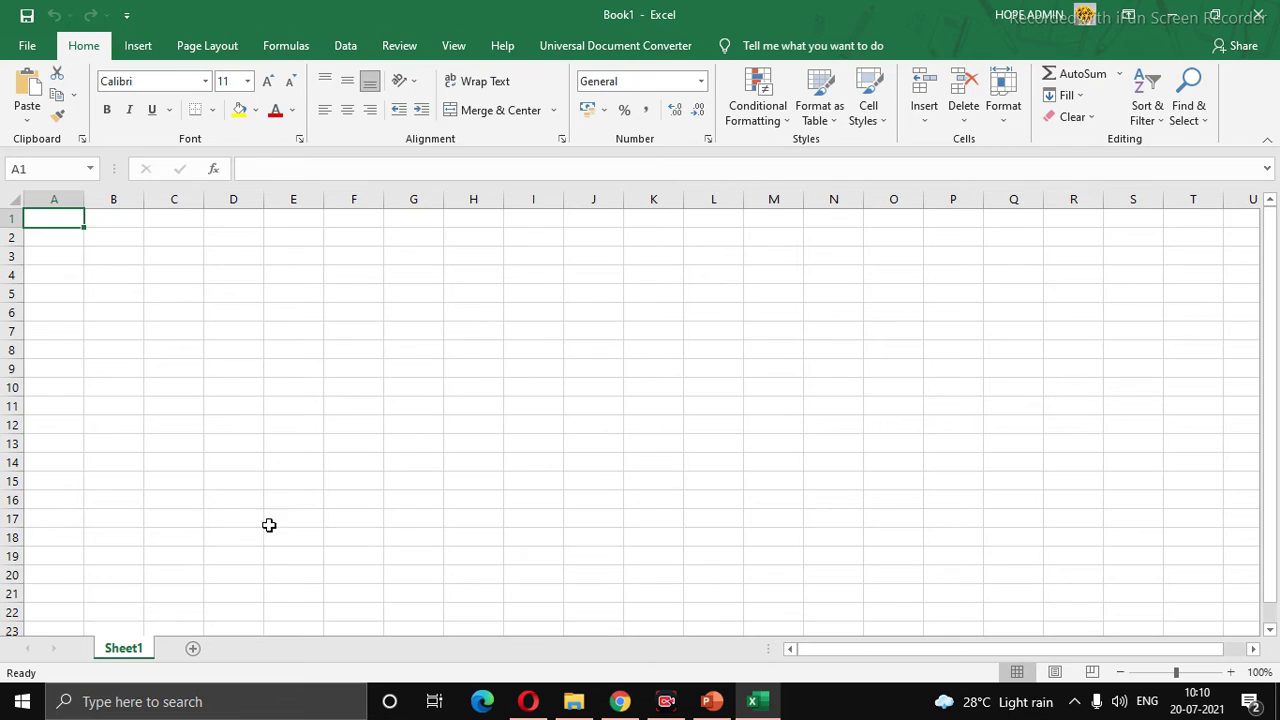
click(193, 650)
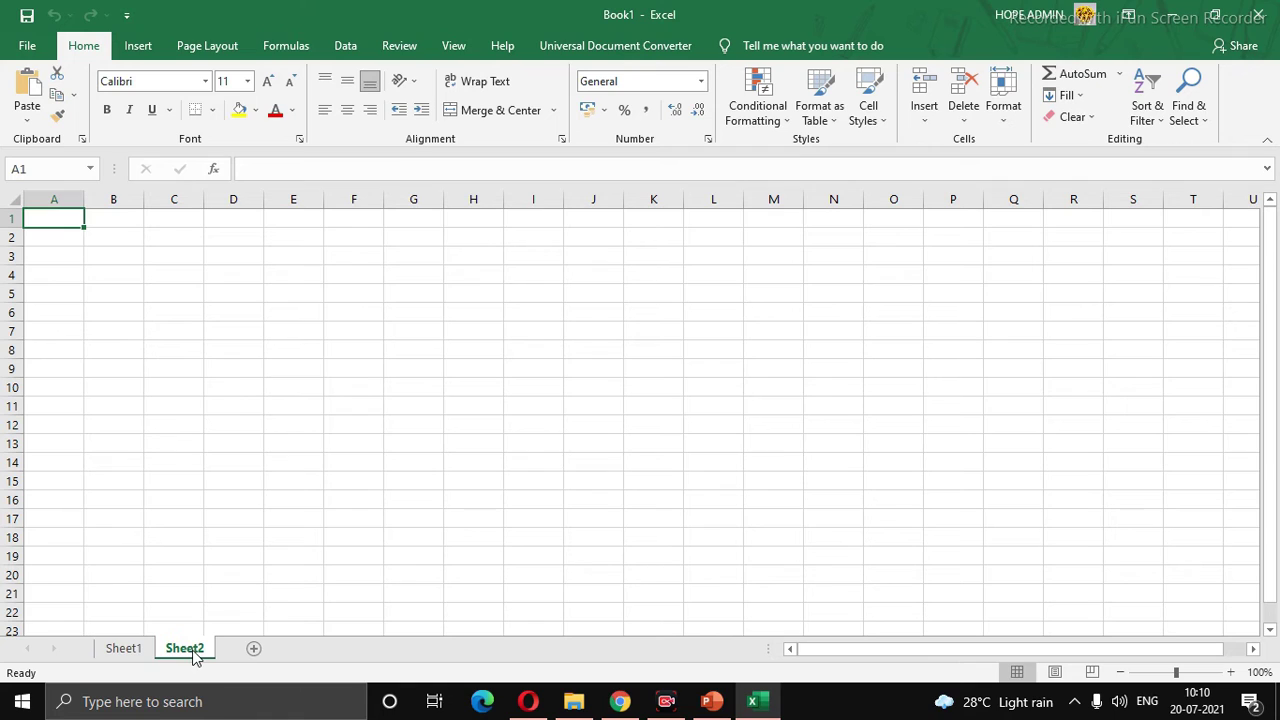
click(255, 649)
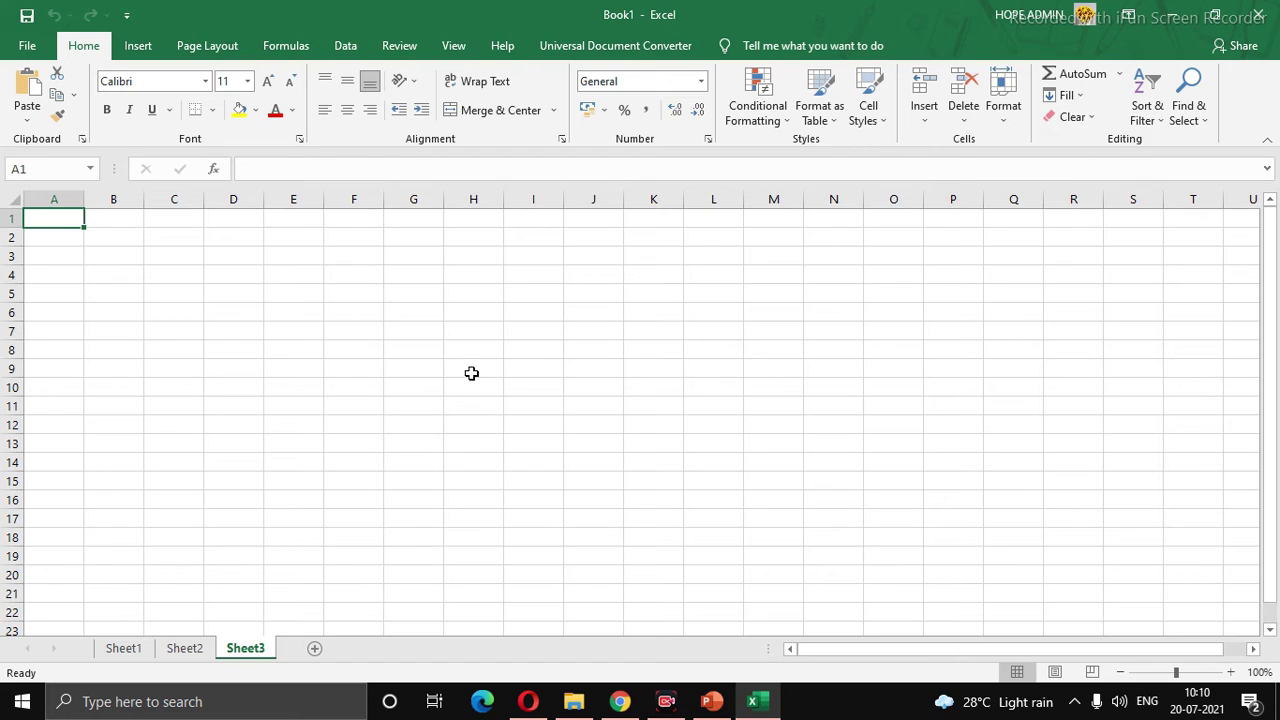
- Select individual cells across row 4 of Sheet3 from C4 to J4, finishing with M5, to examine their cell references
click(192, 280)
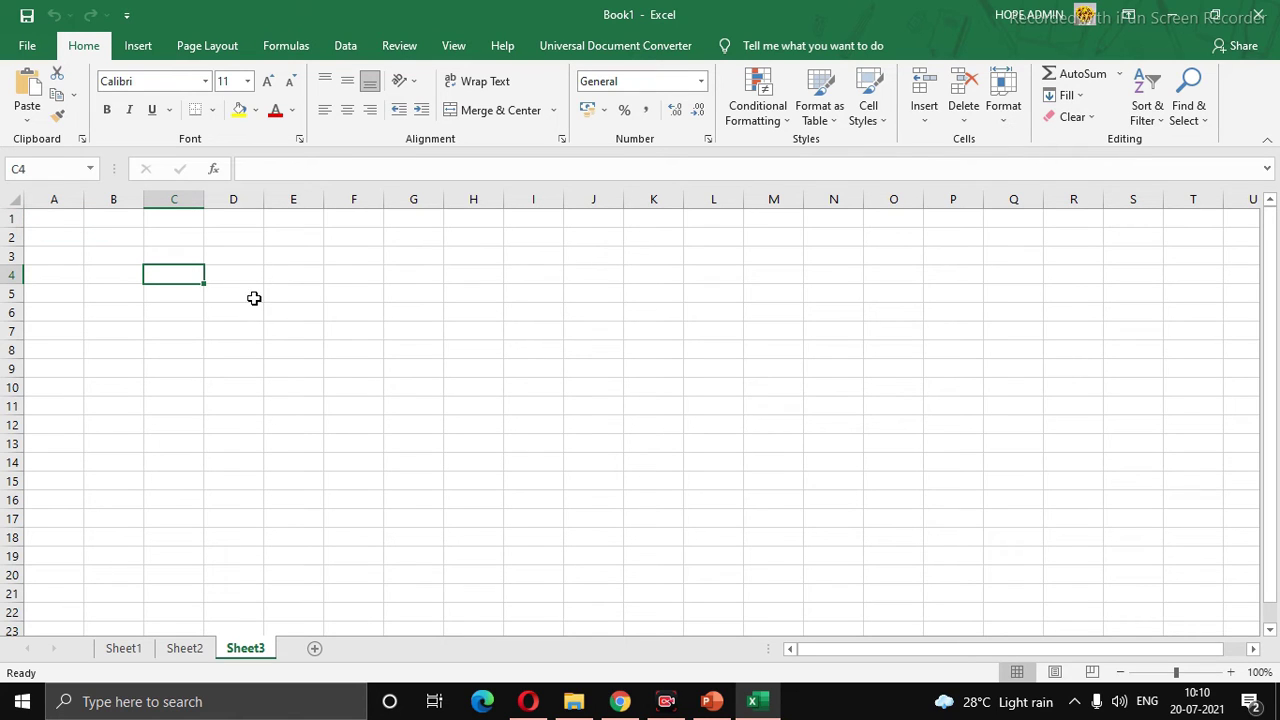
click(306, 277)
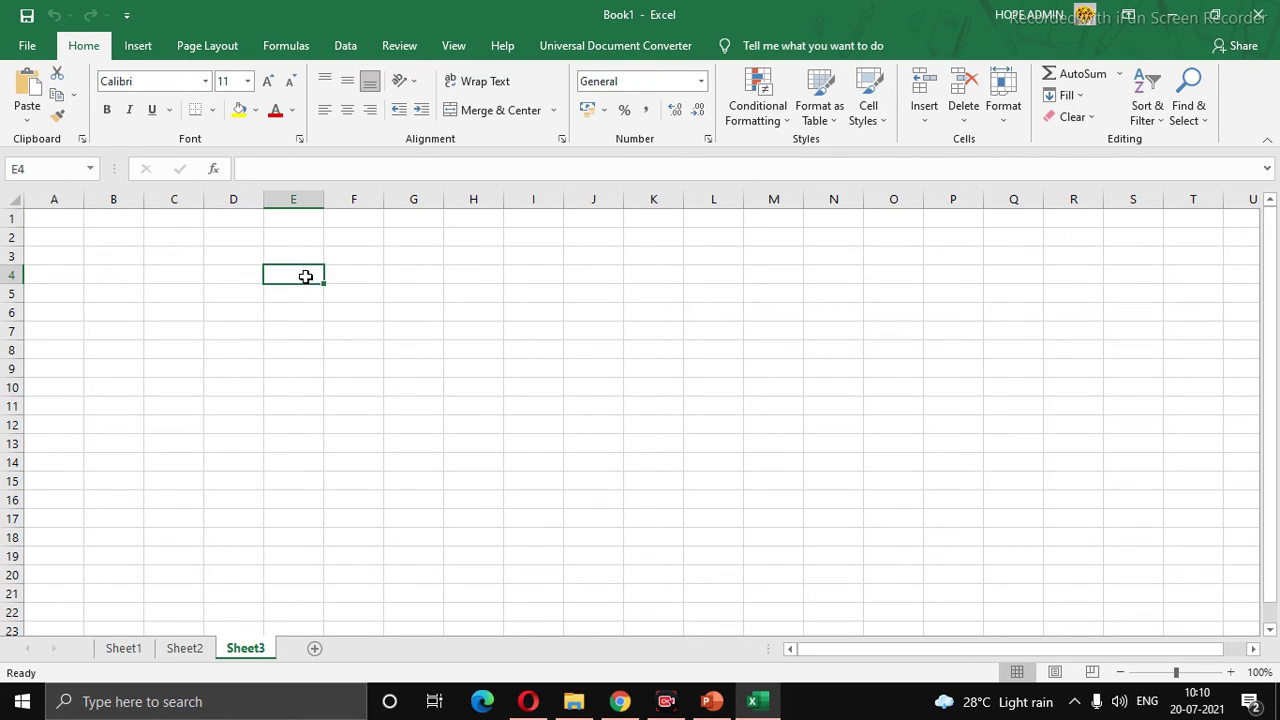
click(380, 274)
click(410, 274)
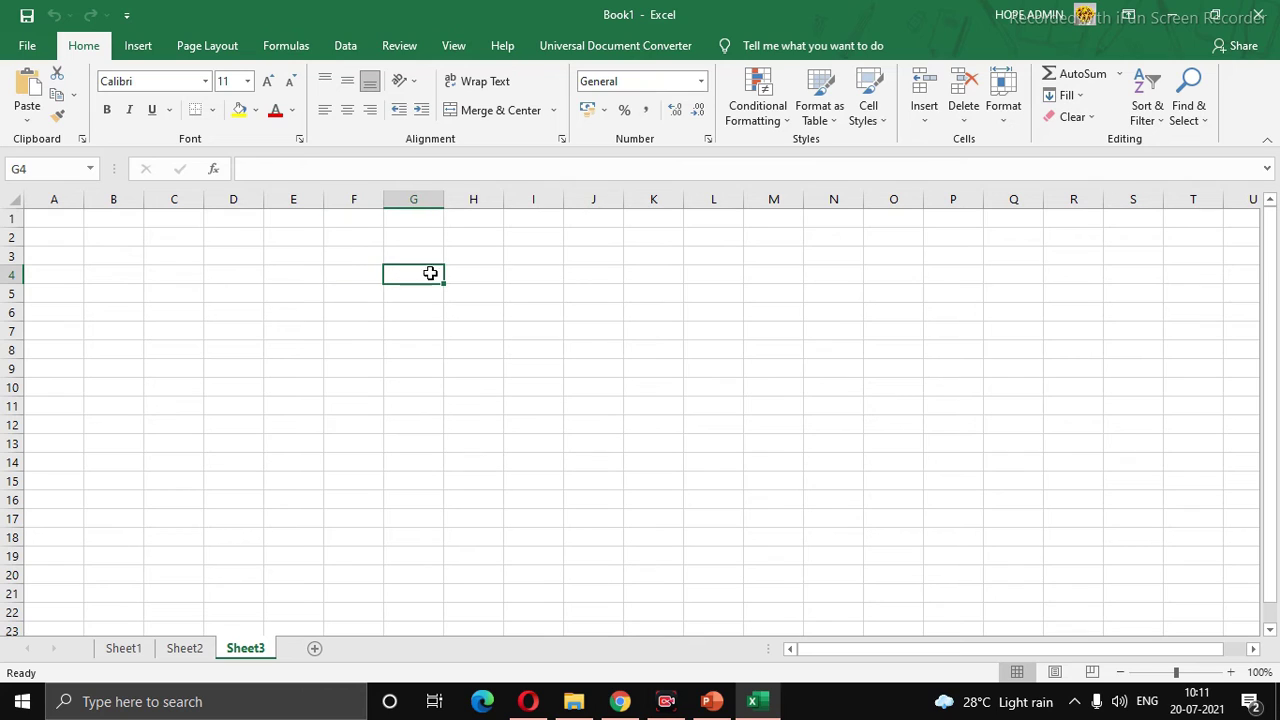
click(497, 278)
click(534, 277)
click(591, 271)
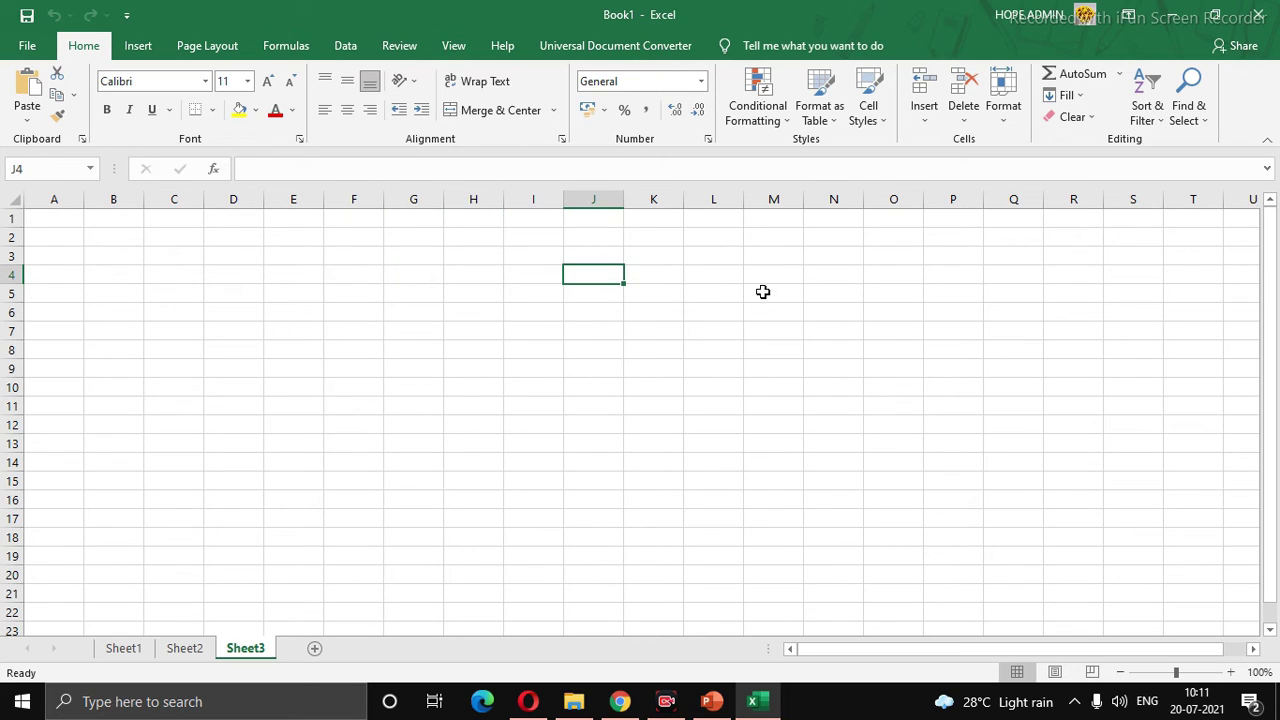
click(757, 289)
- Select cells D5, F4, G3 and T16 in turn to check how column letter and row number form the cell address
click(233, 296)
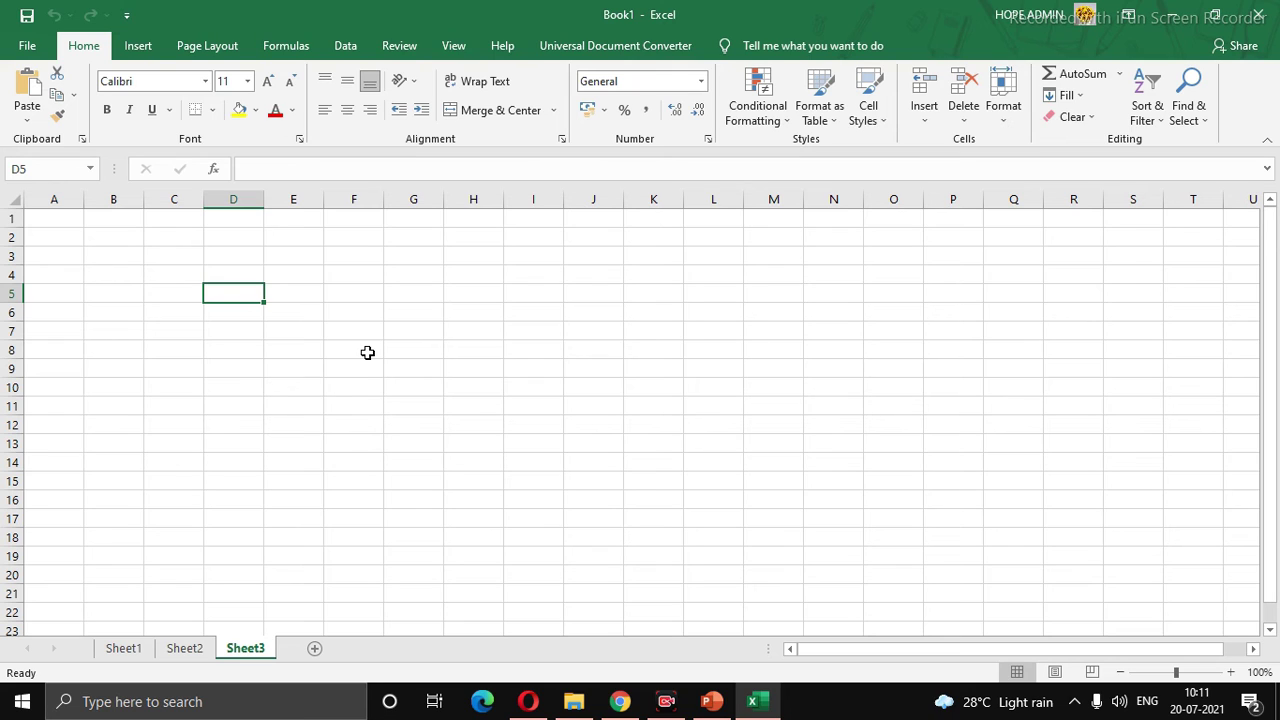
click(343, 274)
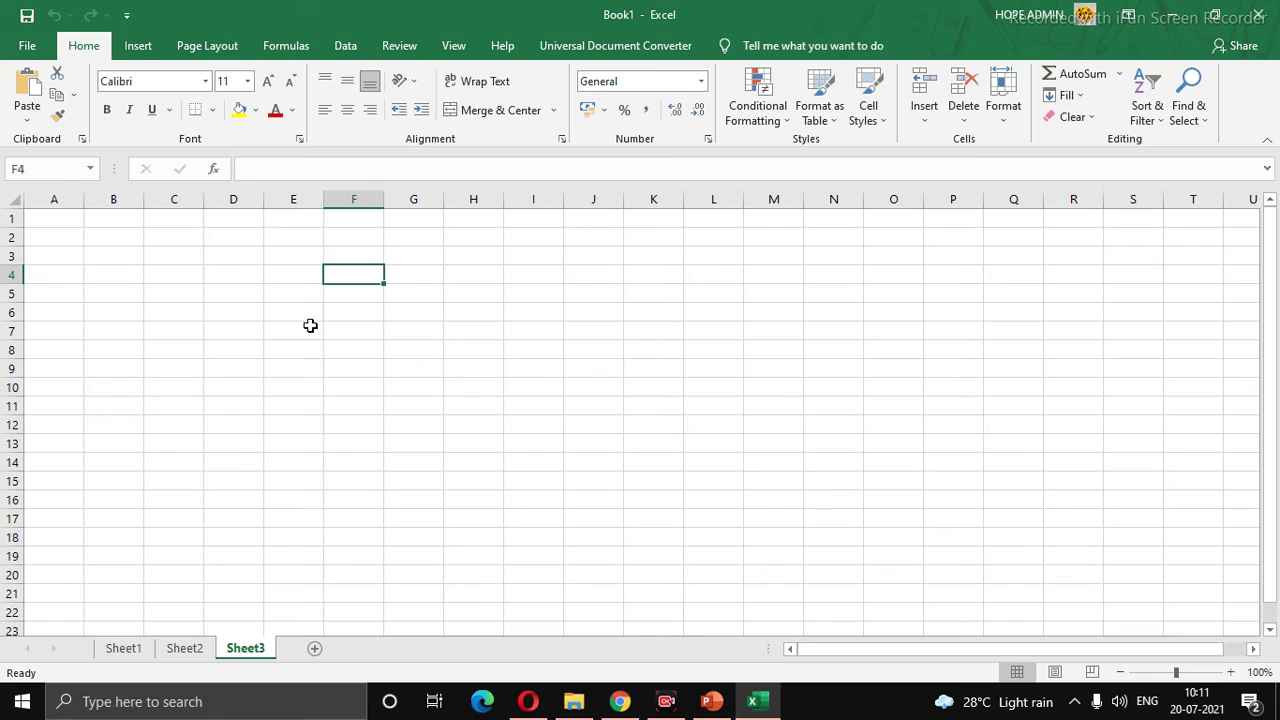
click(399, 261)
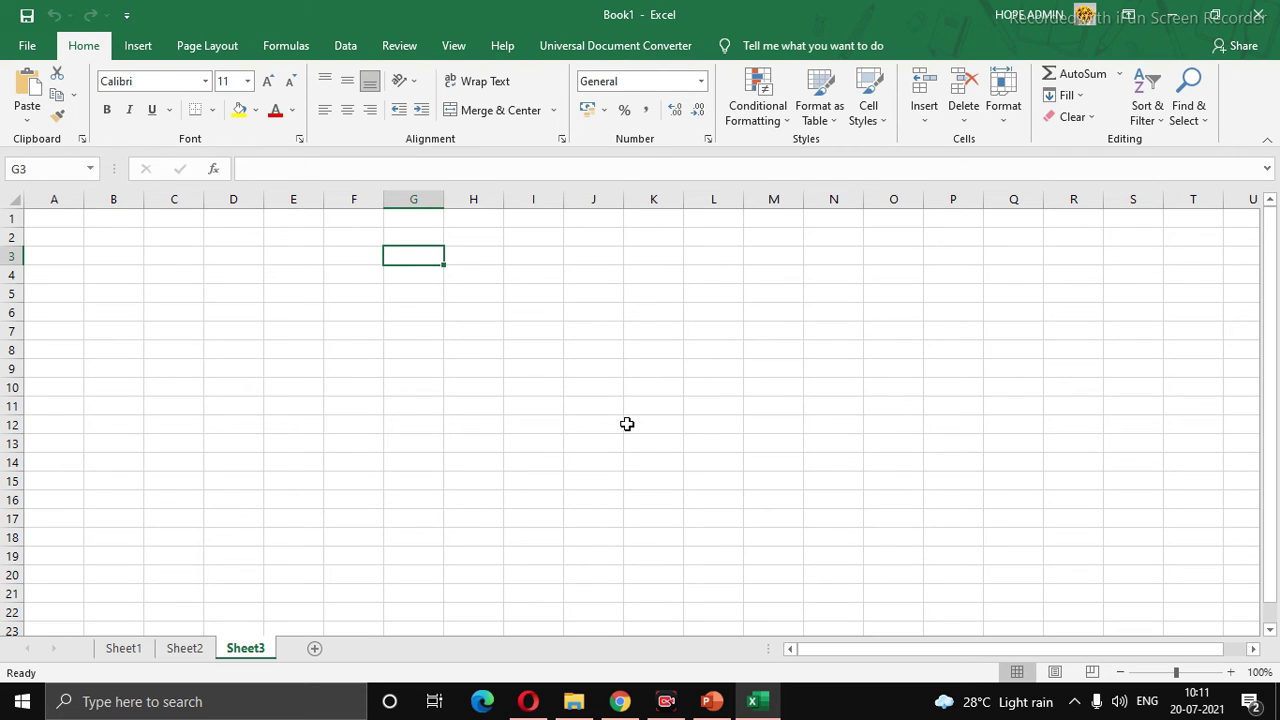
click(1189, 499)
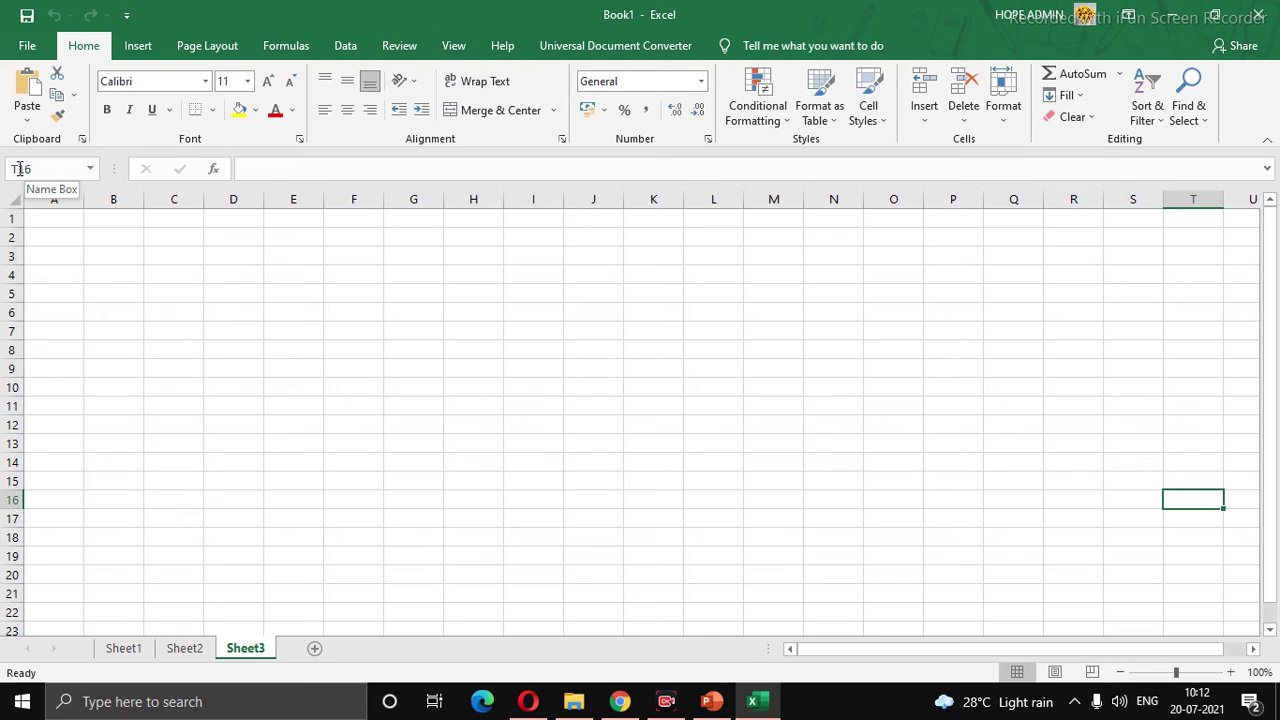
- Select scattered cells such as K11, J6, L7 and I10 to compare each active cell with its displayed reference
click(668, 404)
scroll(670, 402, down, 5)
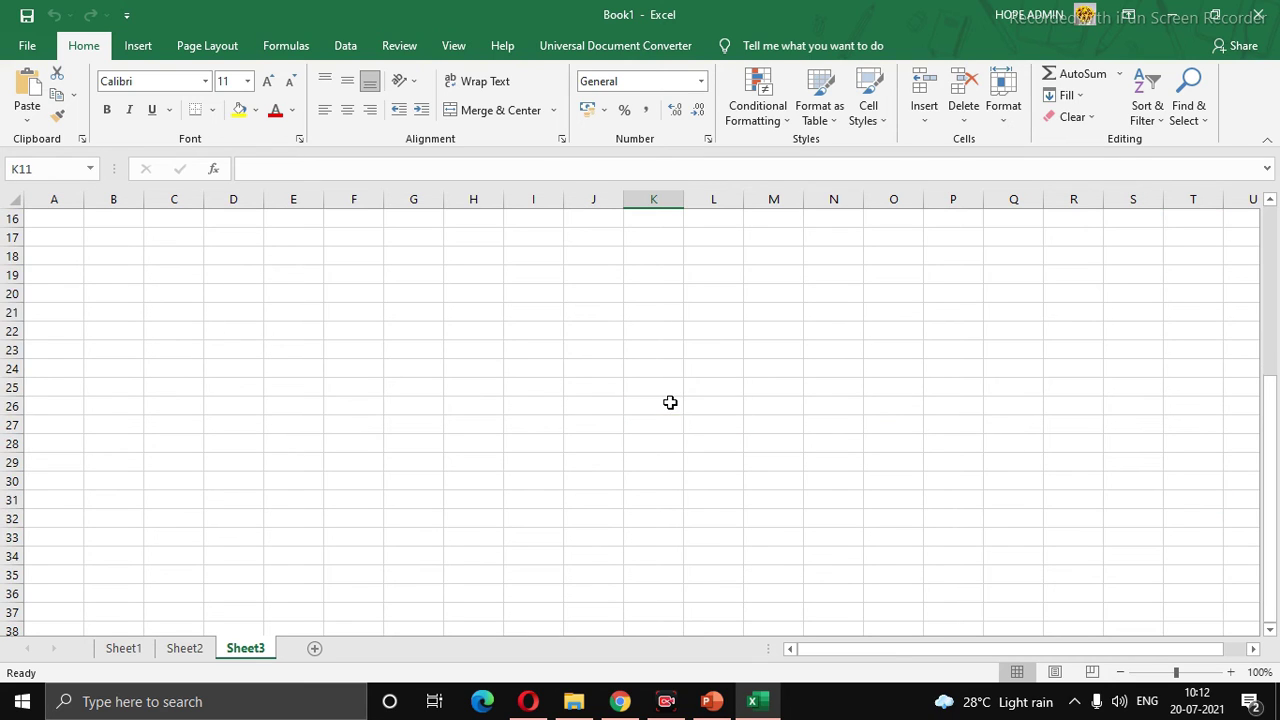
scroll(670, 402, up, 5)
click(405, 405)
click(302, 385)
click(566, 312)
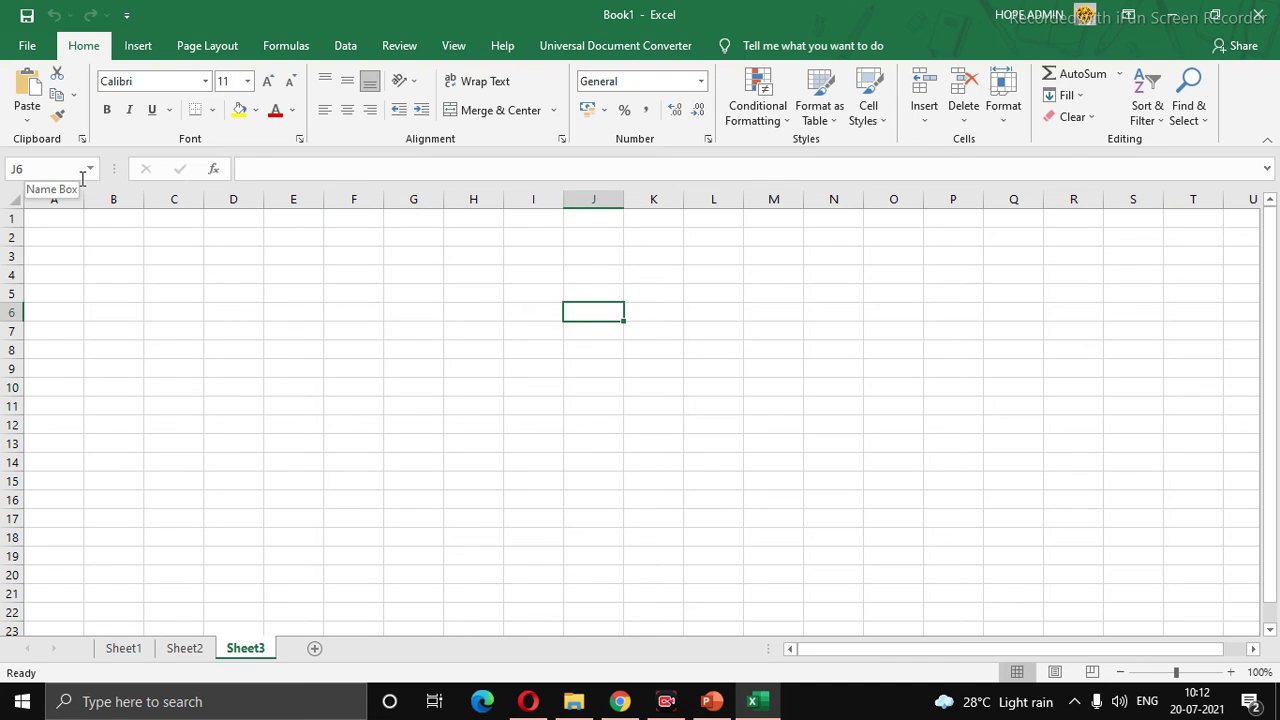
click(690, 337)
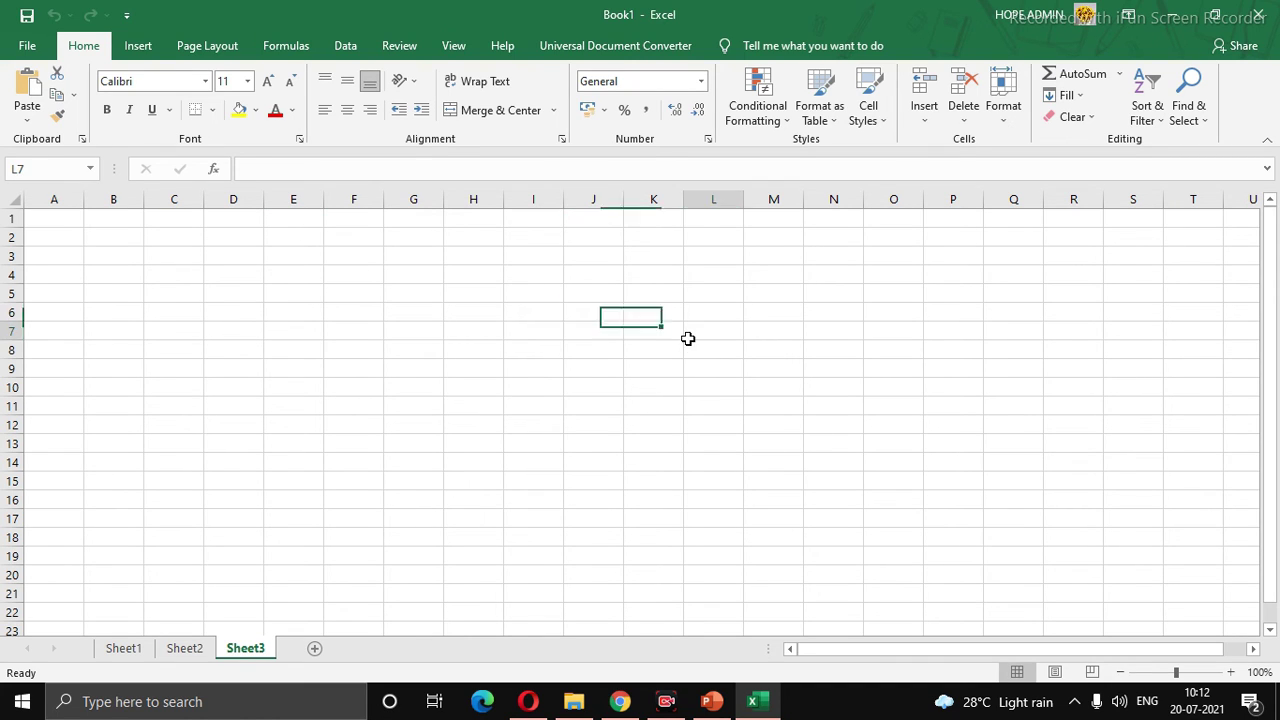
click(568, 333)
click(599, 308)
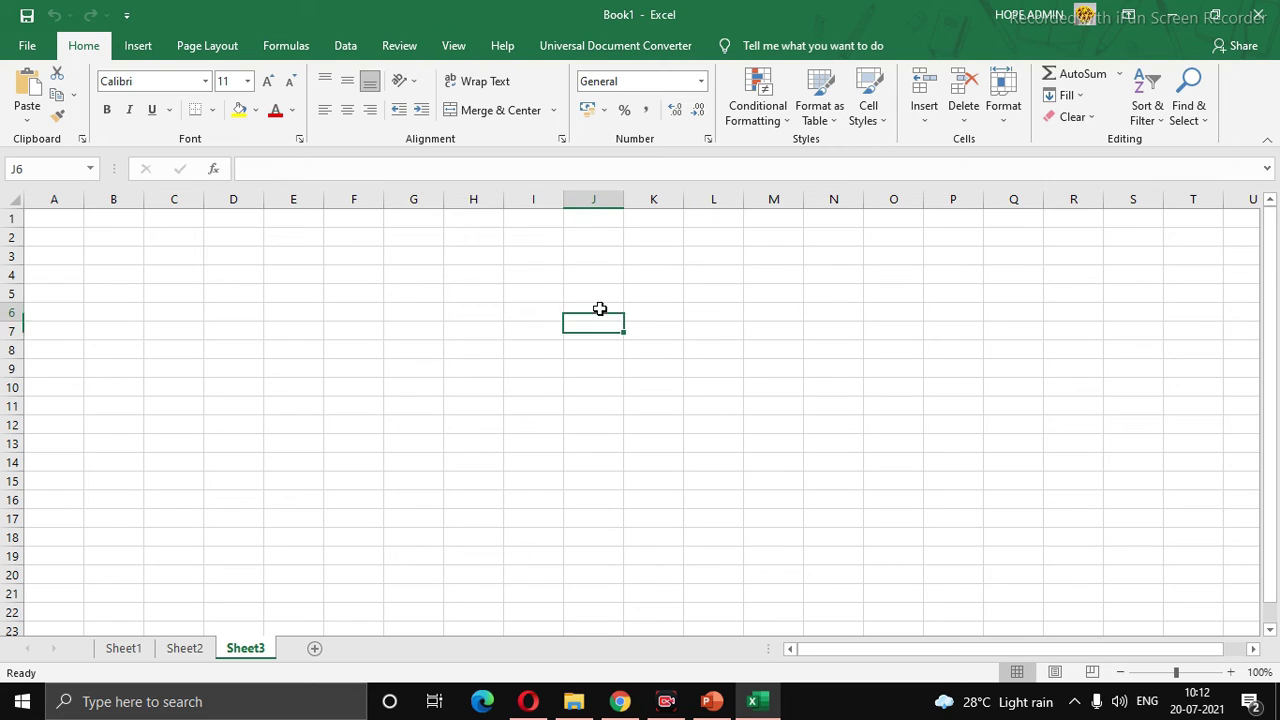
click(560, 380)
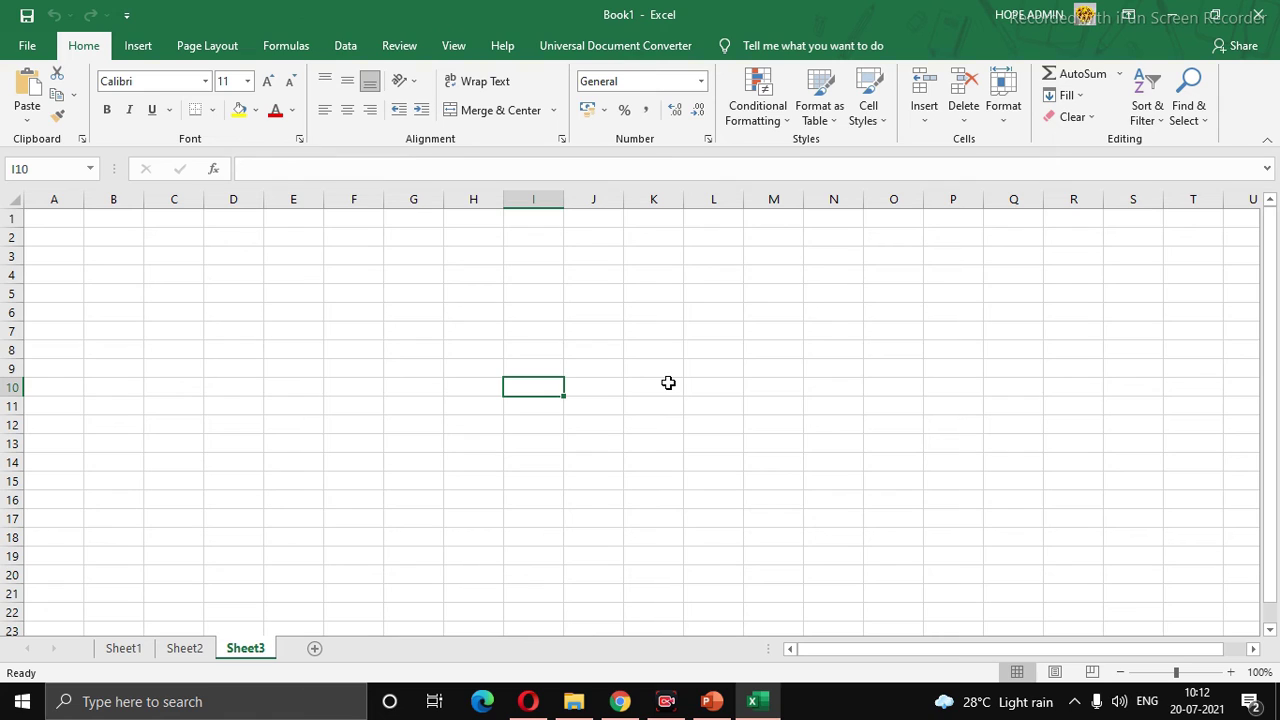
click(576, 306)
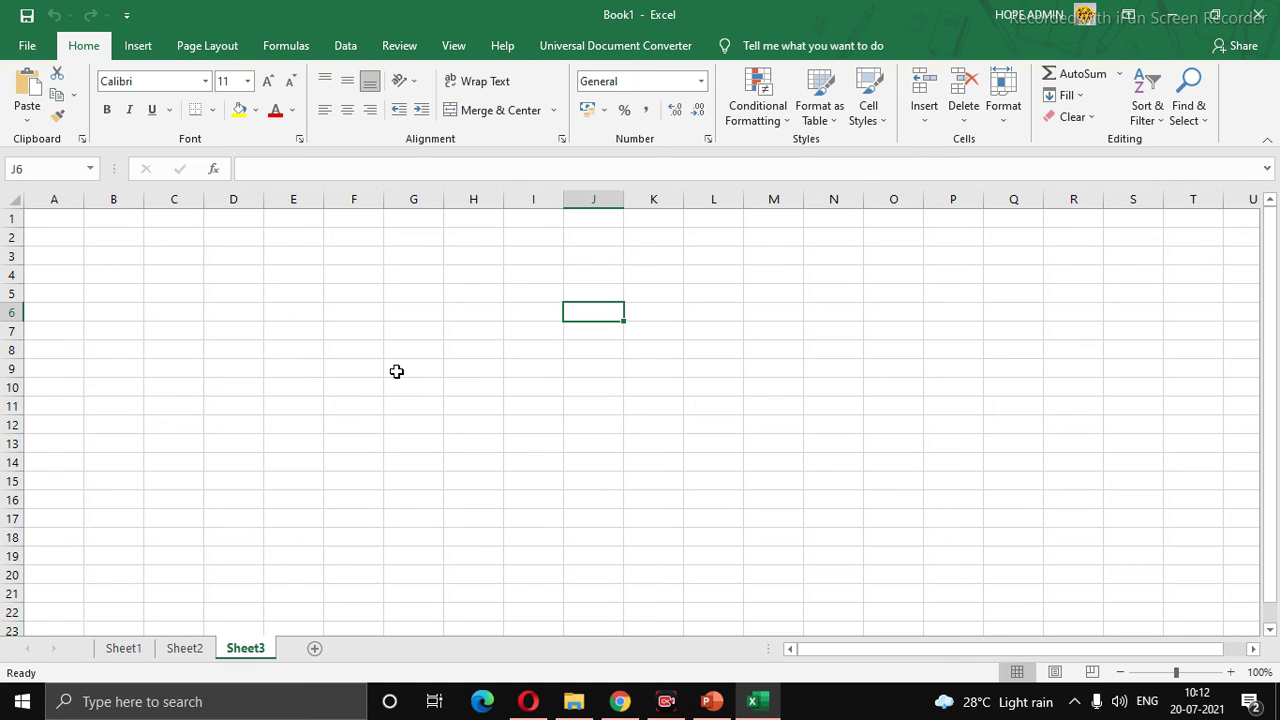
- Select several vertical and horizontal cell ranges, including F1:F17 and G10:O11, and finish on cell E6
drag(355, 219, 330, 518)
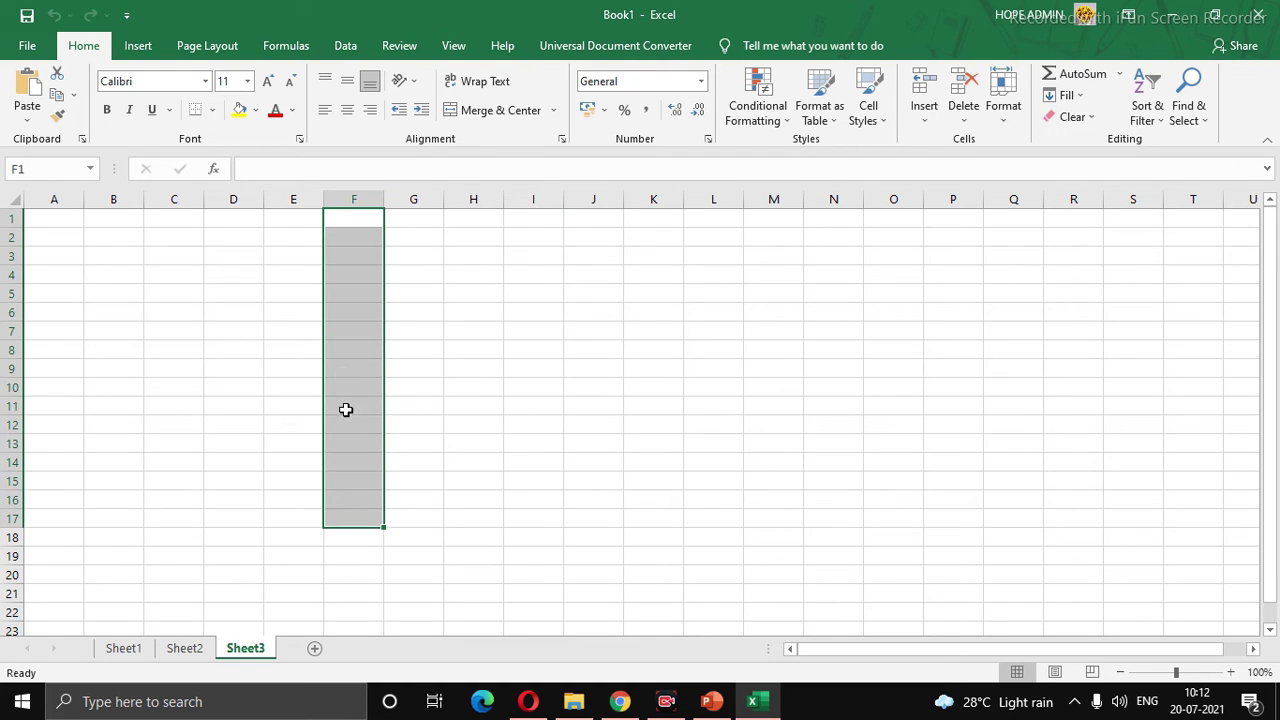
drag(414, 258, 432, 560)
drag(486, 295, 530, 537)
click(591, 349)
drag(286, 300, 1030, 331)
drag(426, 381, 915, 405)
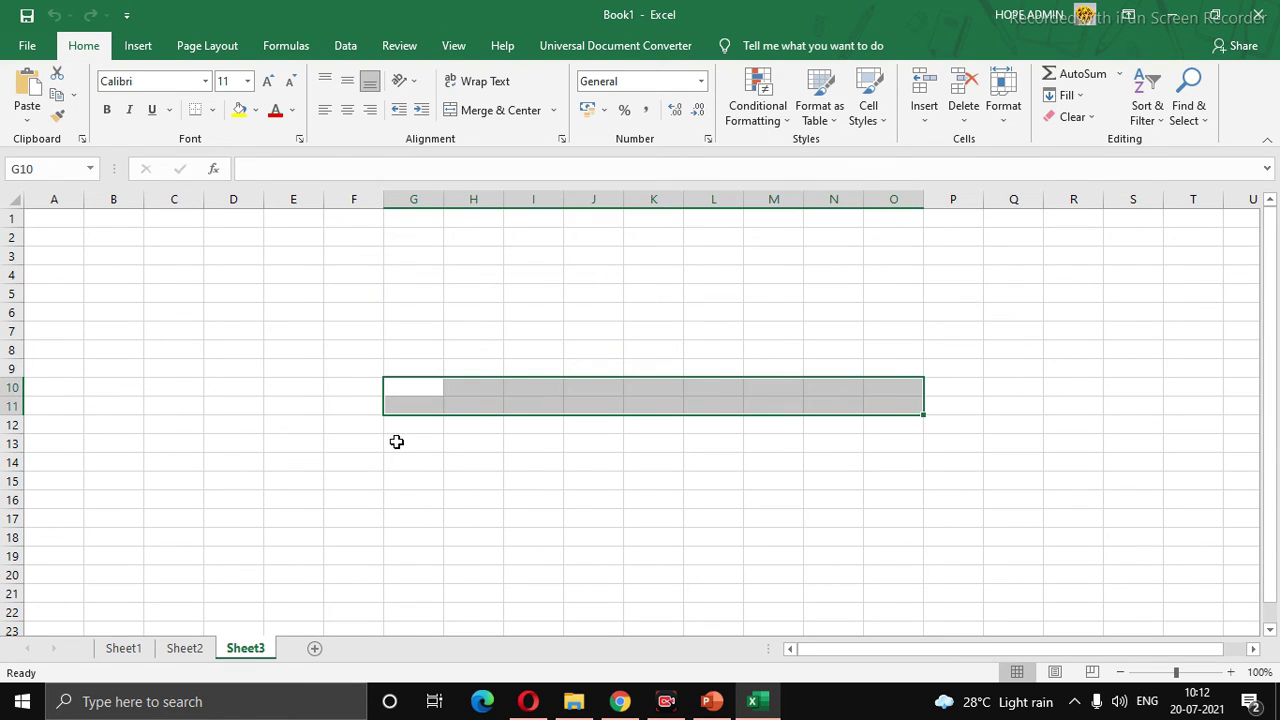
drag(396, 441, 432, 460)
click(298, 311)
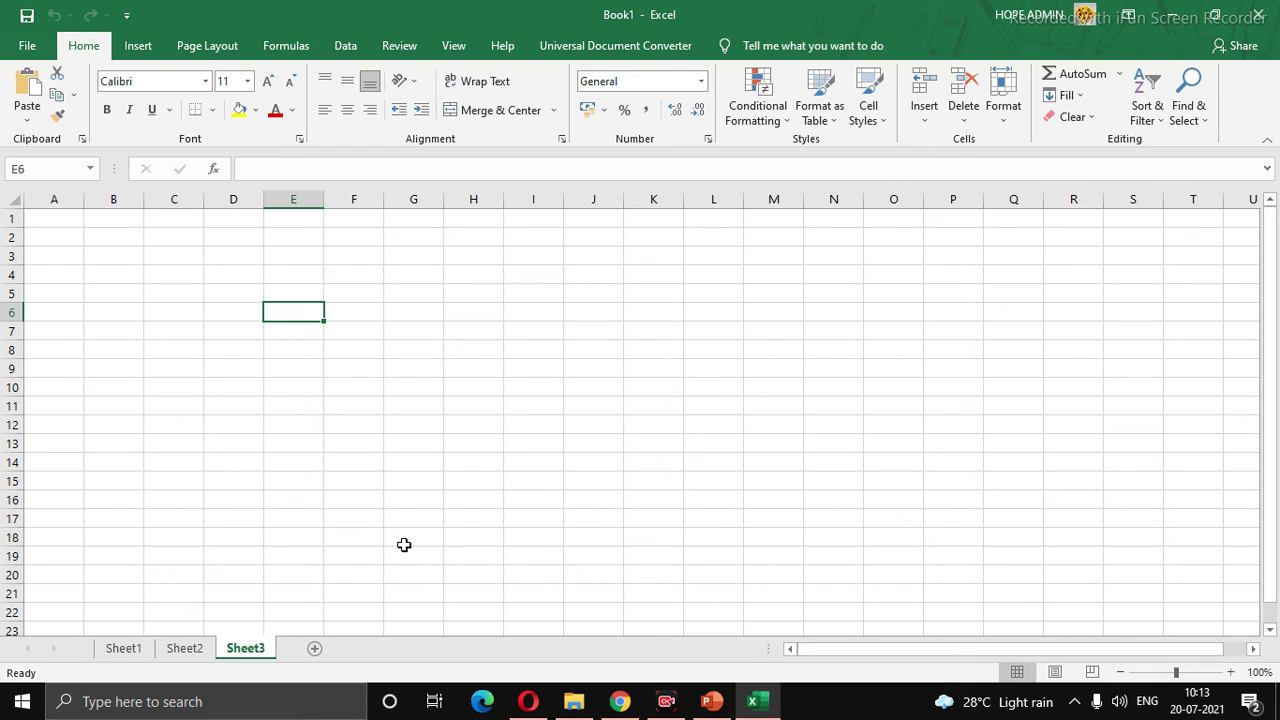
- Check the sheet, column and row limits on the PowerPoint slide, and return to the Excel workbook at cell G7
key(alt+Tab)
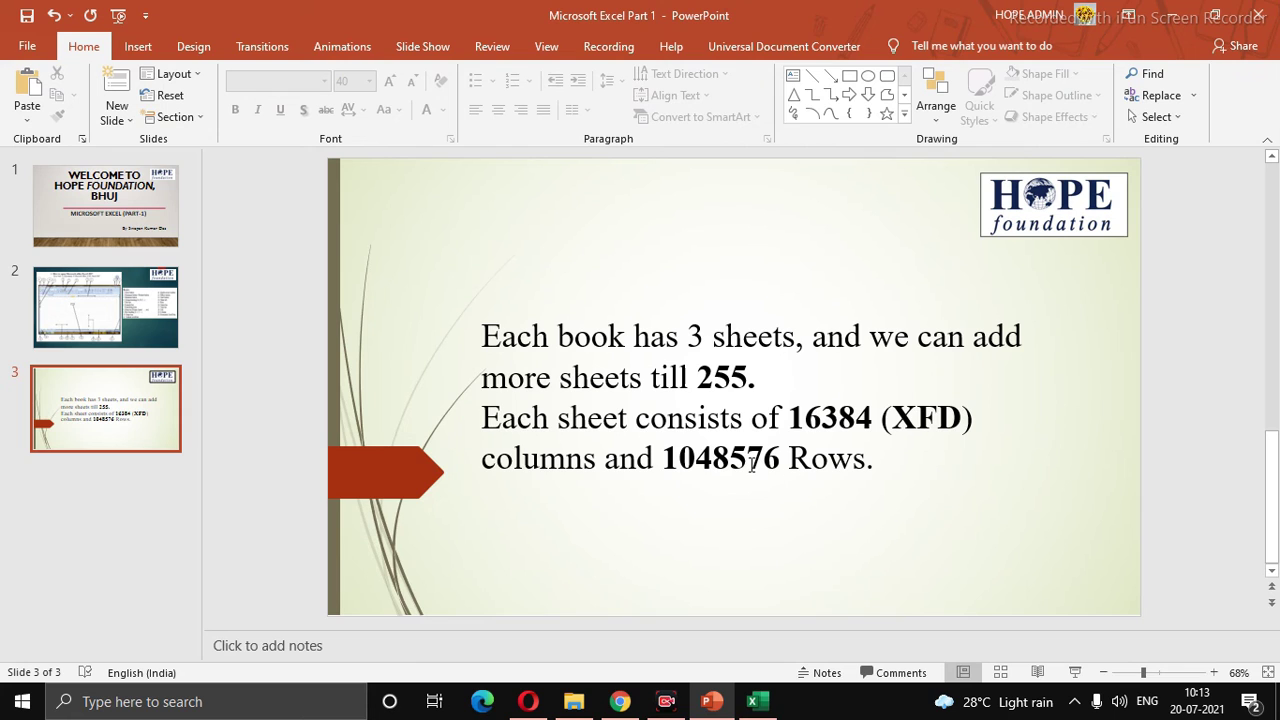
key(alt+Tab)
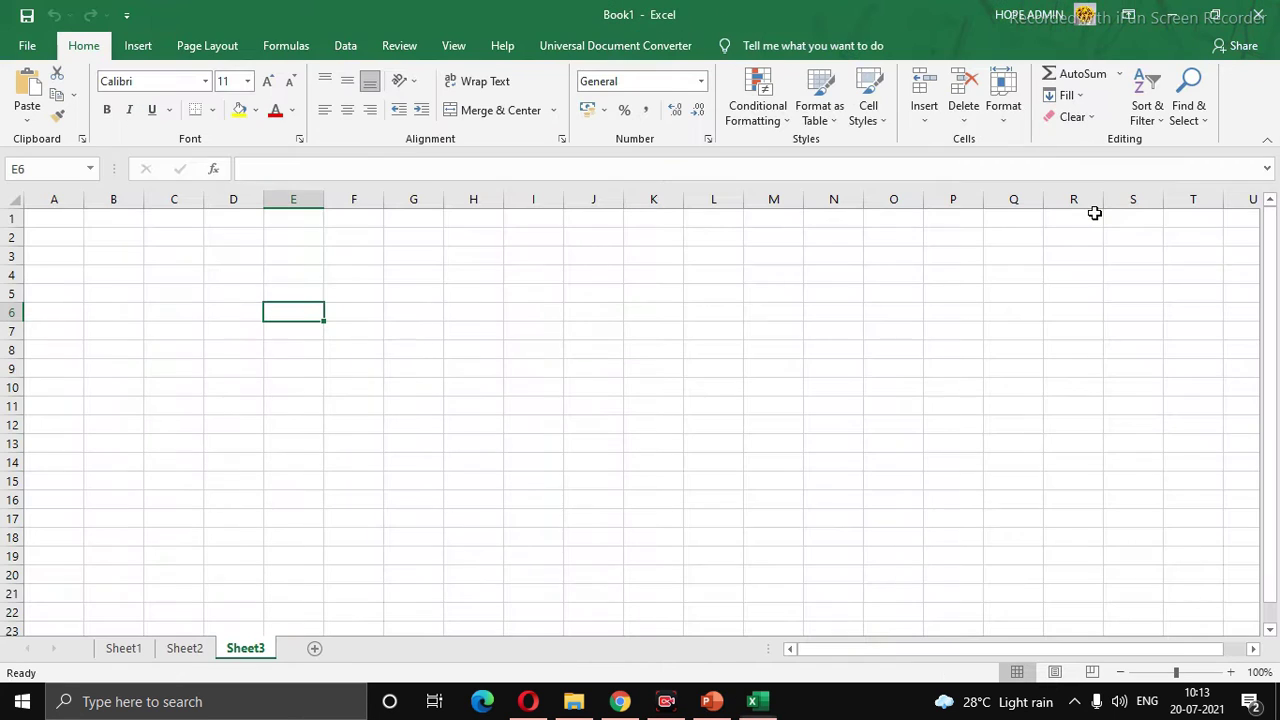
click(423, 339)
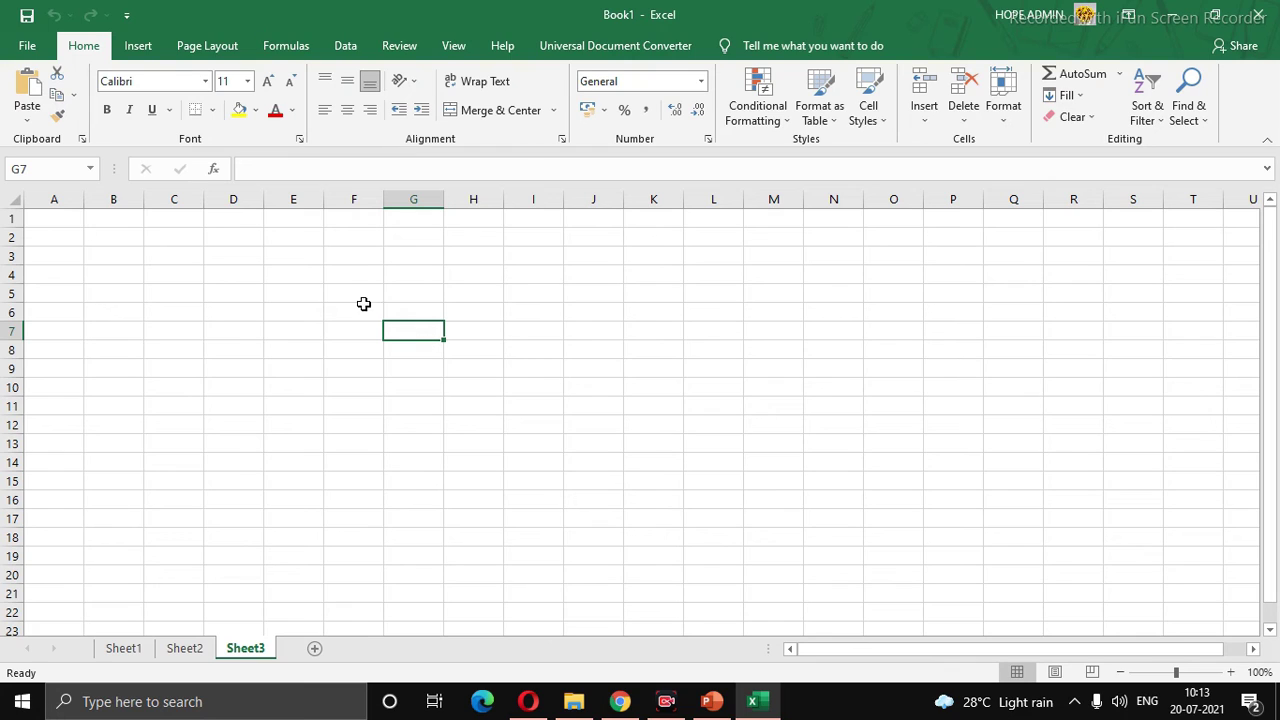
- Jump directly to cell ABC100 and on to cell DFR10000 by entering their references
click(51, 170)
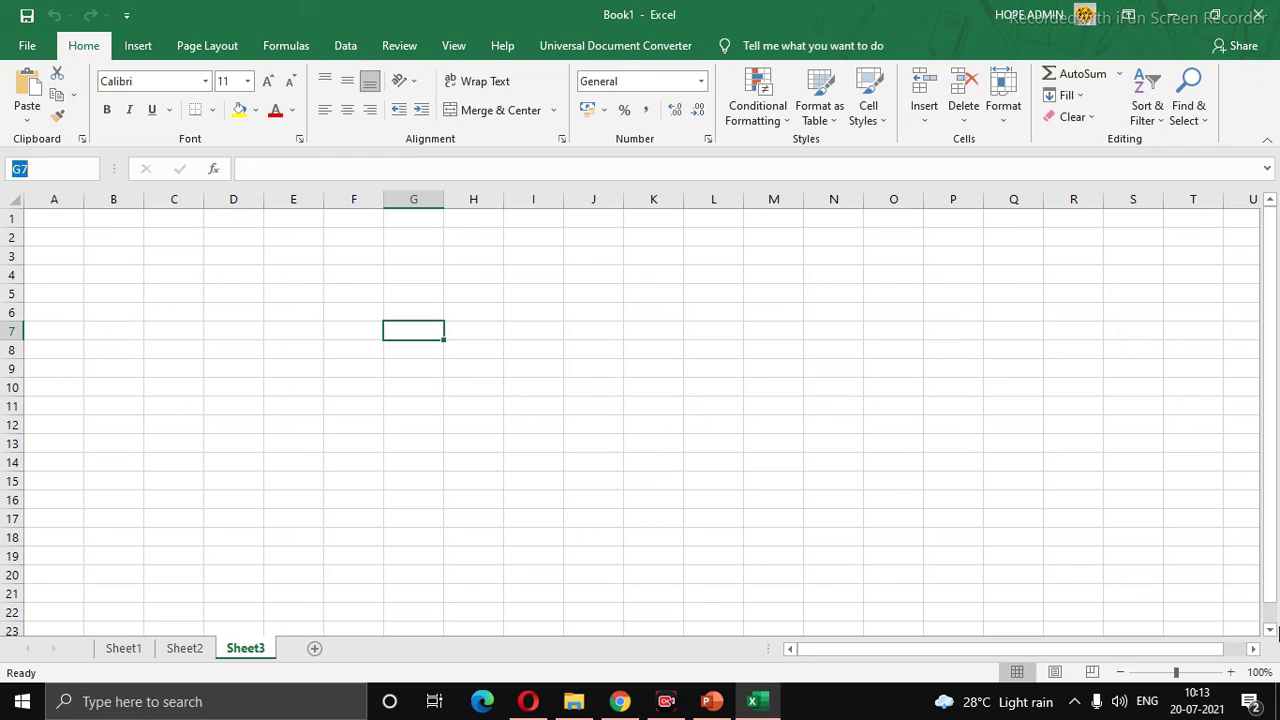
text(abc100)
key(Return)
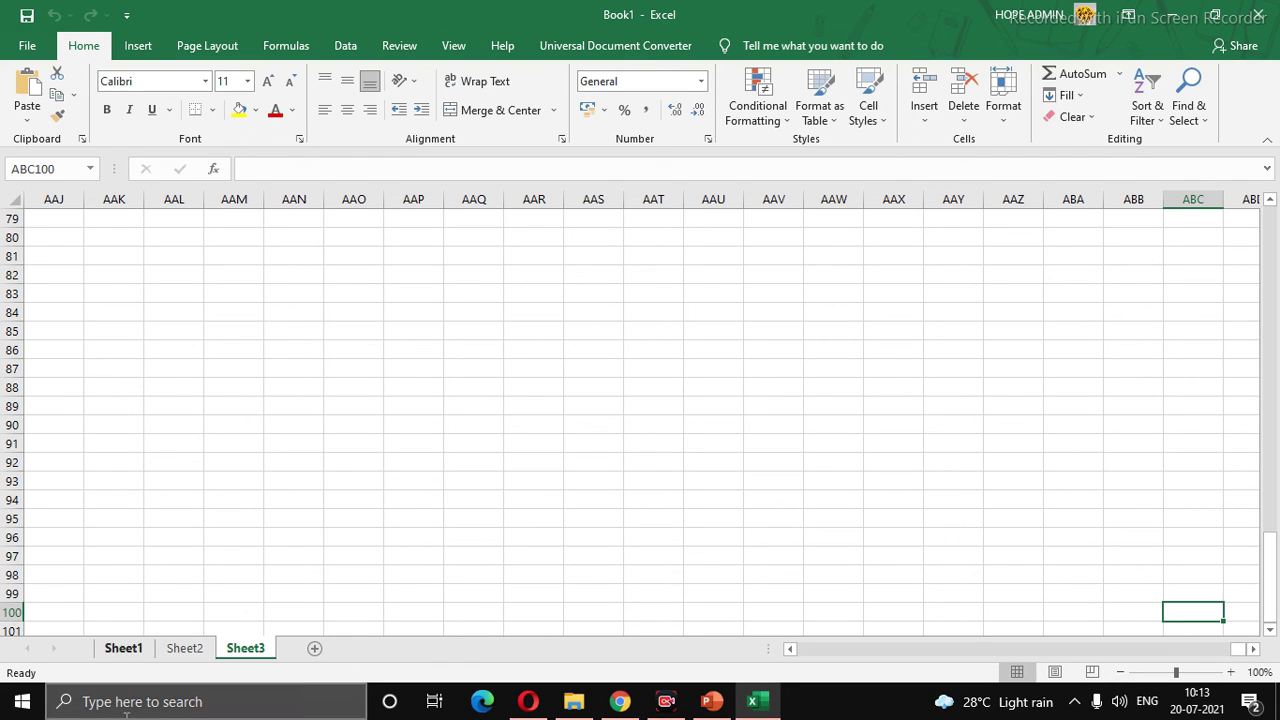
click(64, 167)
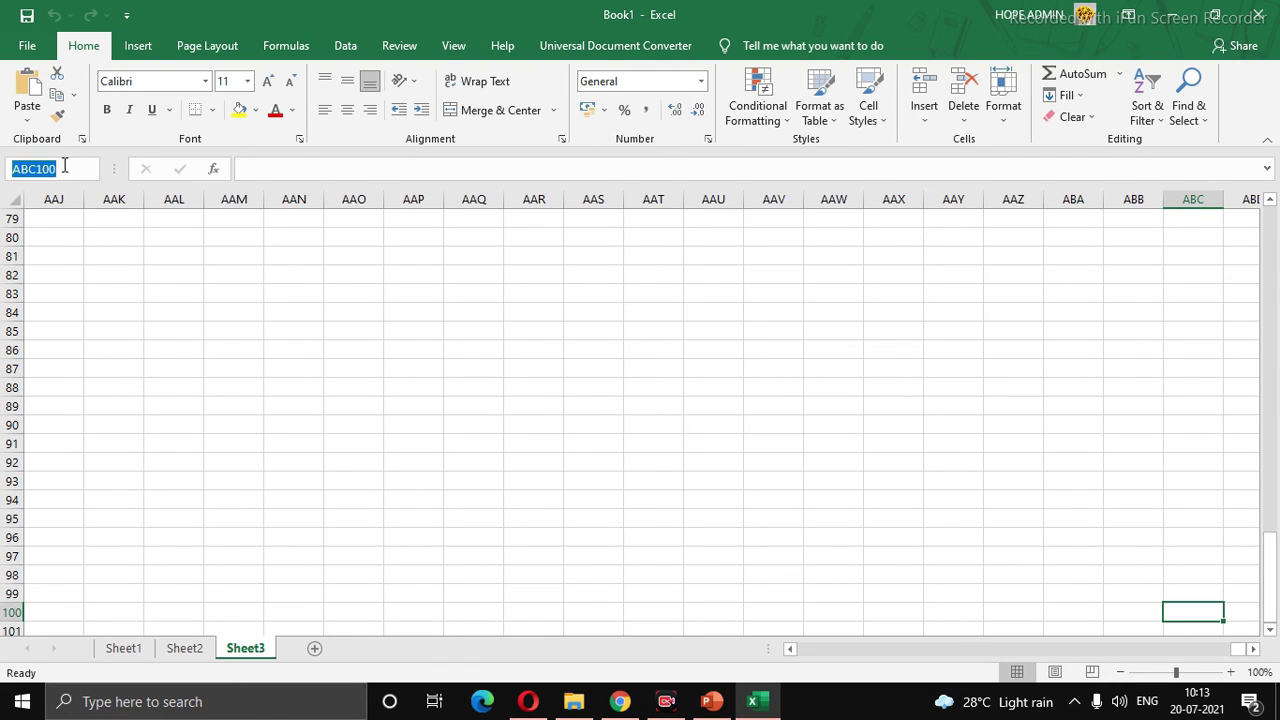
text(dfr10000)
key(Return)
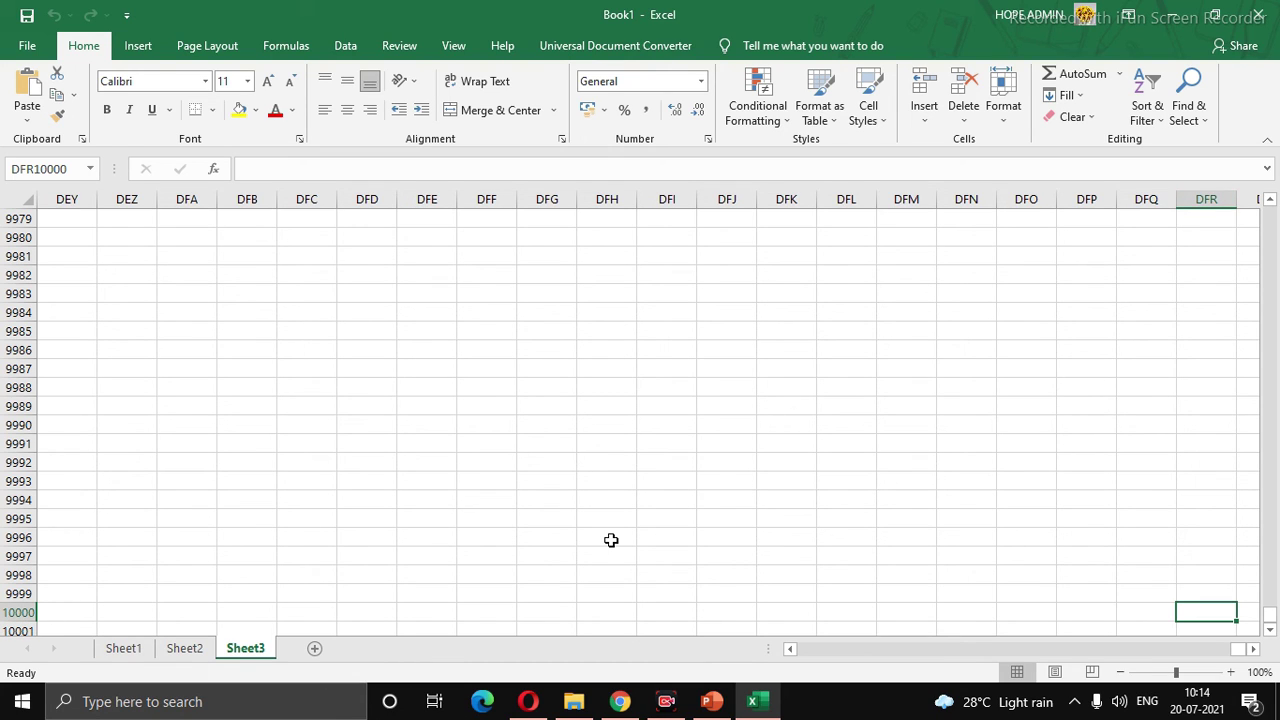
- Look up the last column and row on the PowerPoint slide and jump to cell XFD1048576 in the Excel sheet
key(alt+Tab)
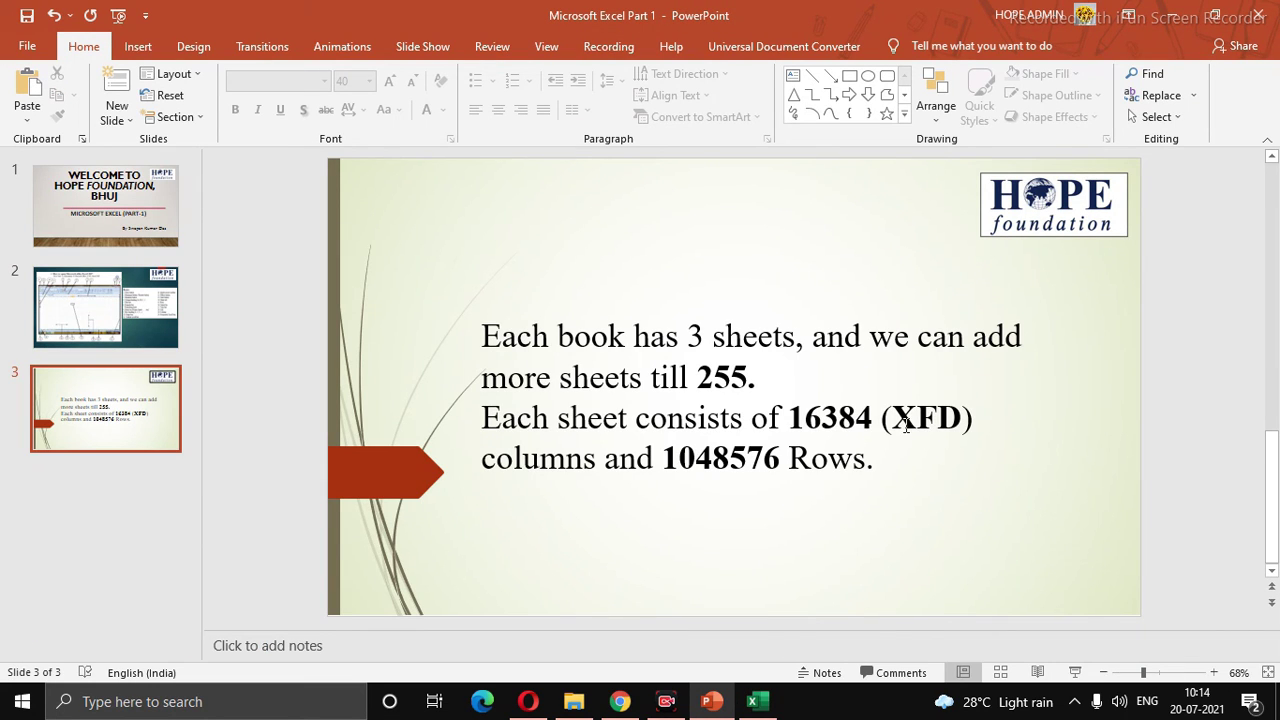
key(alt+Tab)
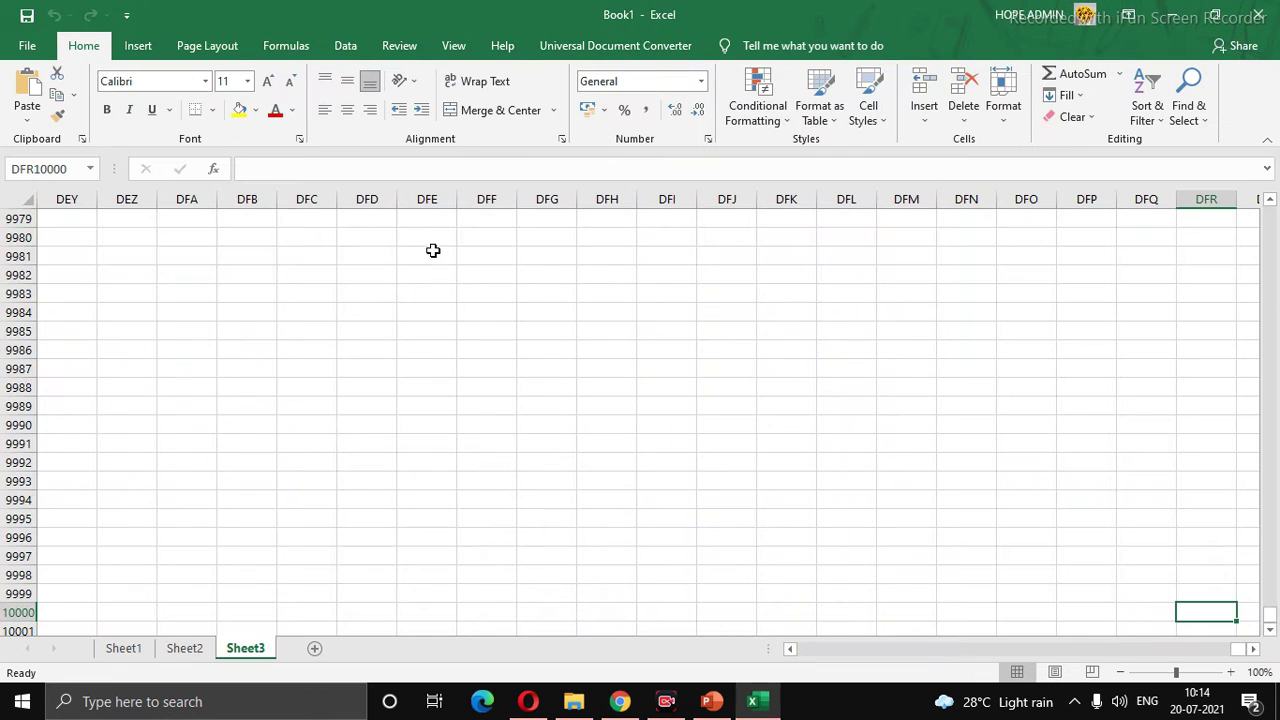
key(alt+Tab)
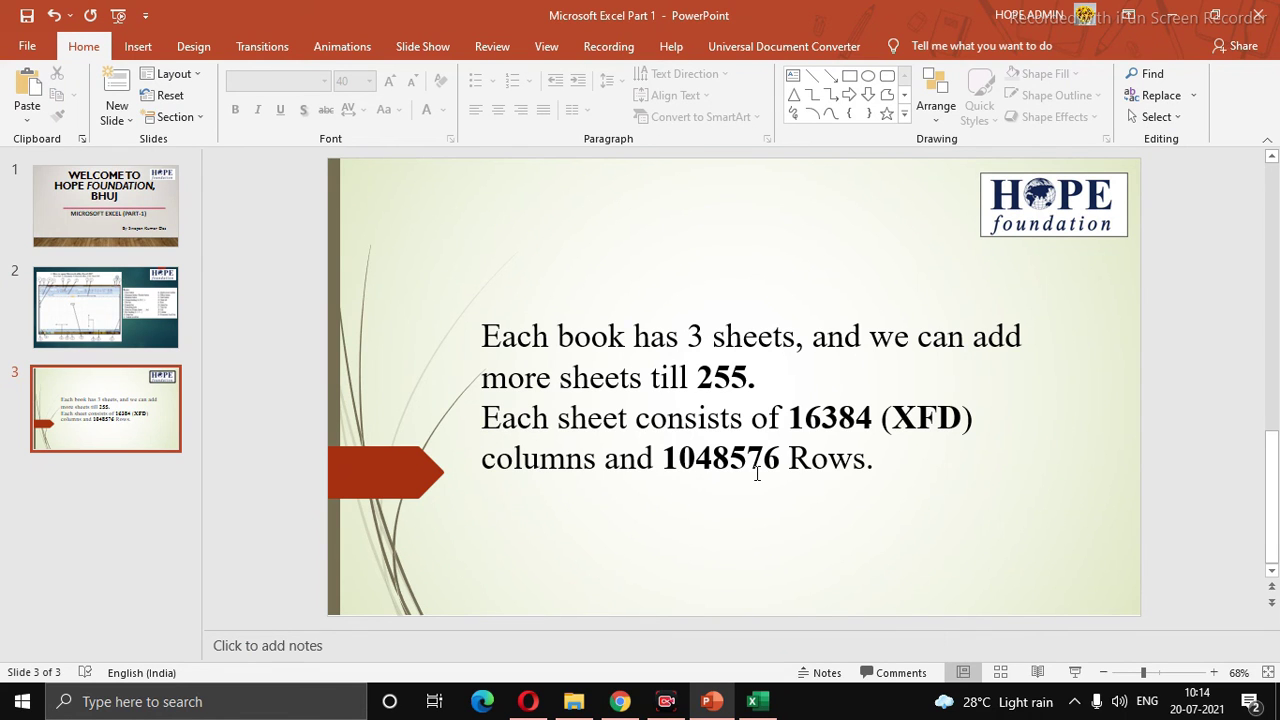
key(alt+Tab)
click(55, 168)
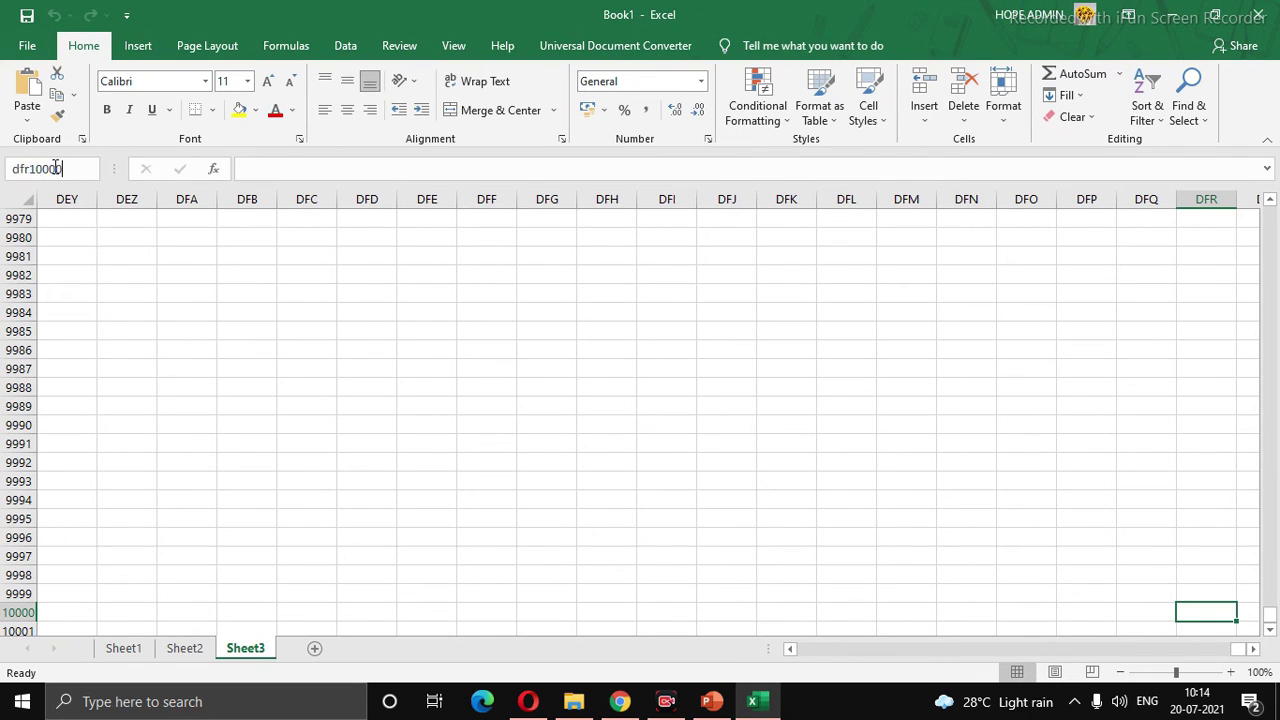
text(xfd1048576)
key(Return)
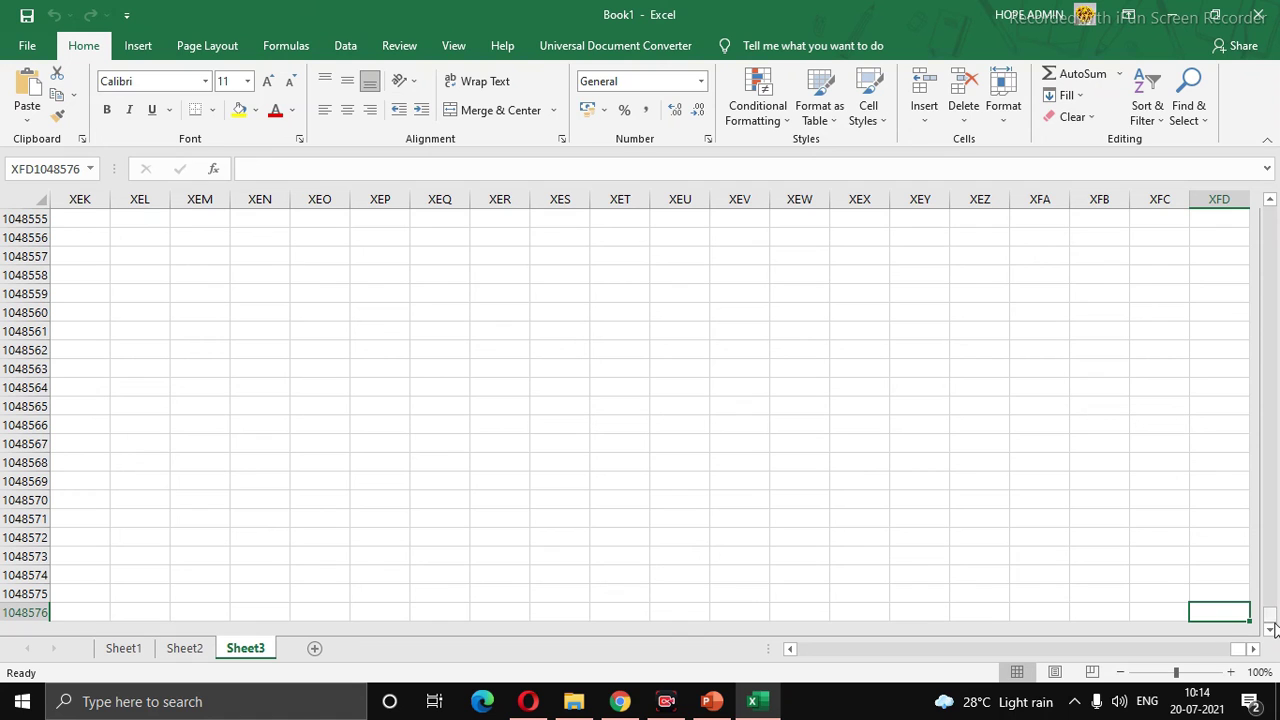
- Examine the end of the sheet around column XFD and row 1048576, and switch back to the PowerPoint presentation
scroll(1268, 632, down, 2)
scroll(1258, 655, right, 3)
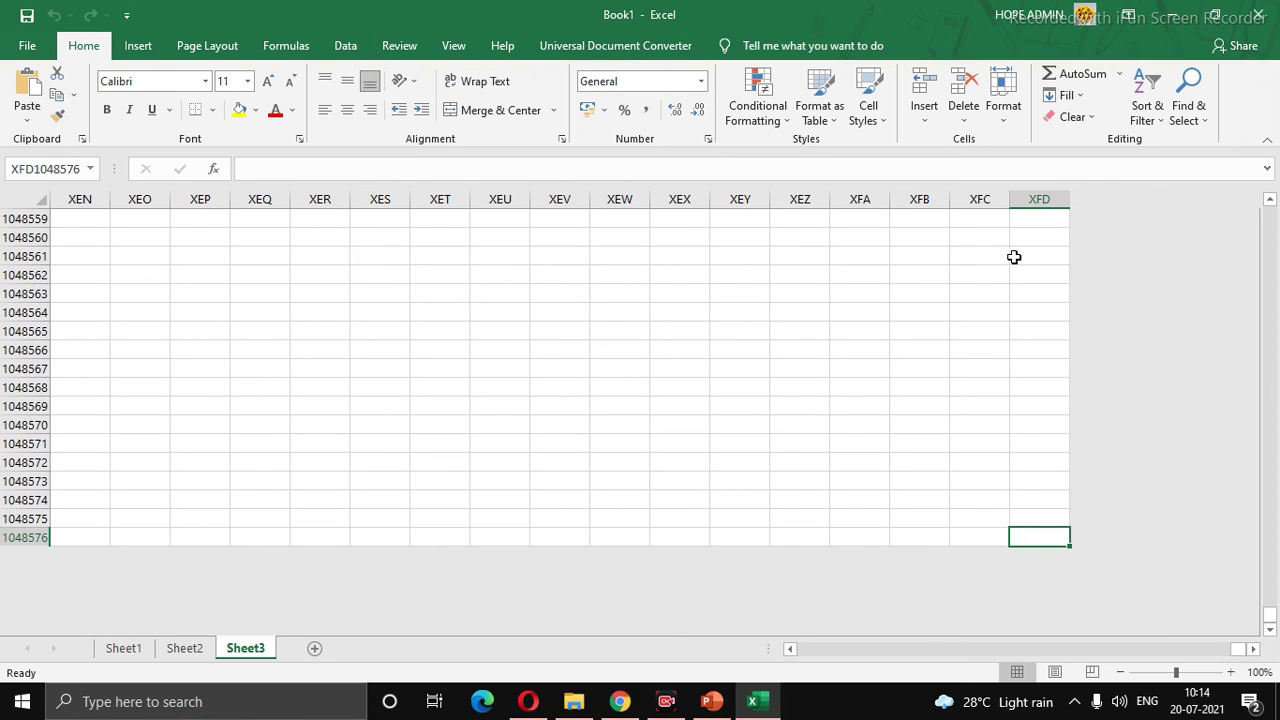
click(1035, 217)
key(ctrl+shift+Down)
click(183, 515)
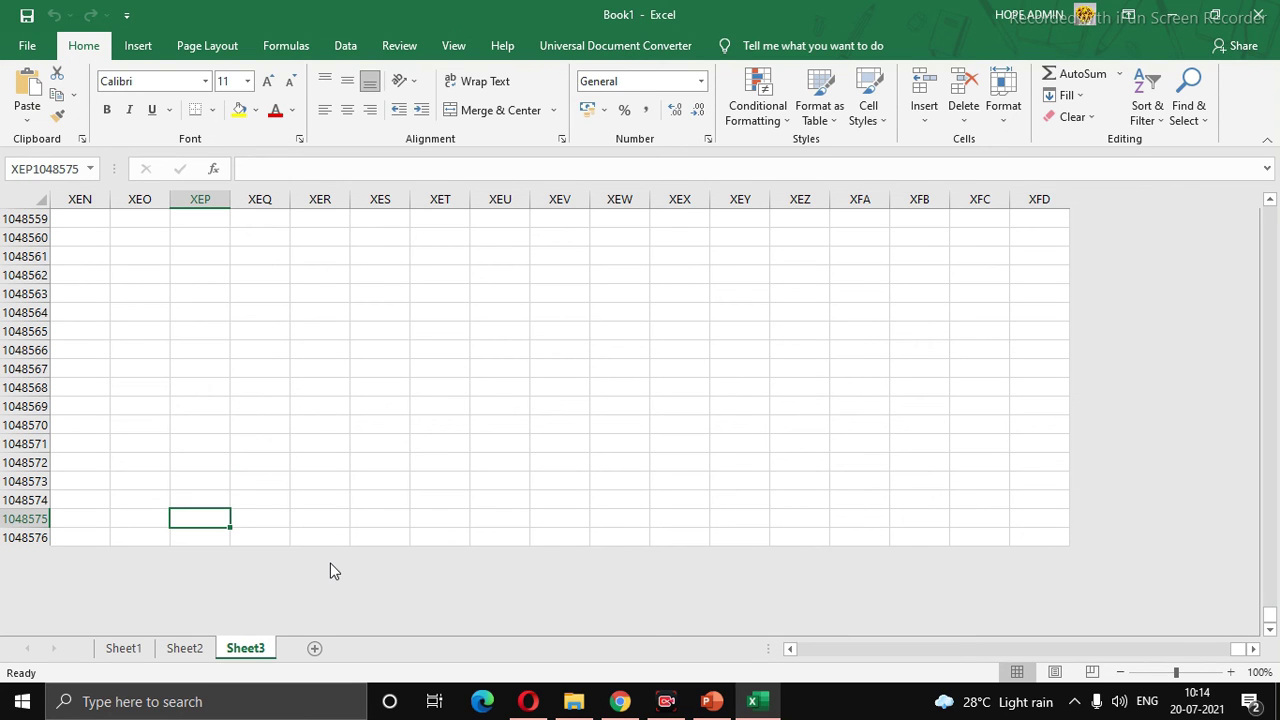
key(alt+Tab)
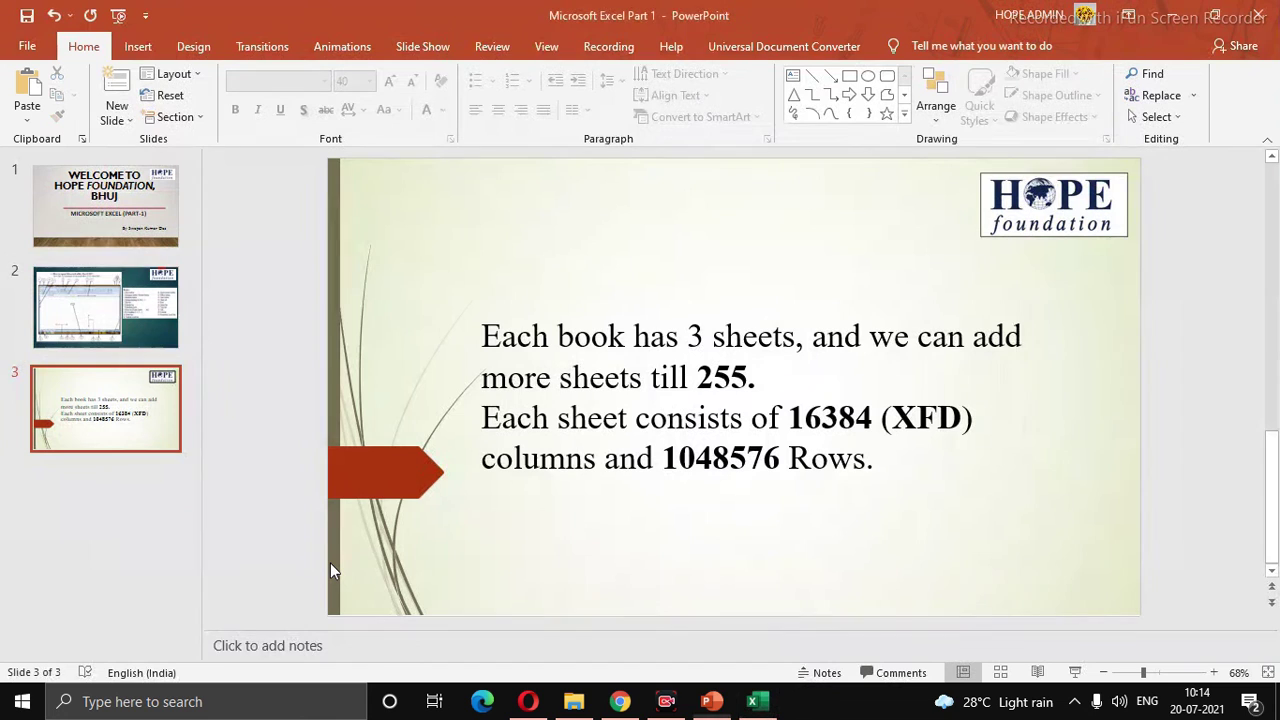
- Switch to the Excel workbook and return from the end of Sheet3 to its first cell, A1
key(alt+Tab)
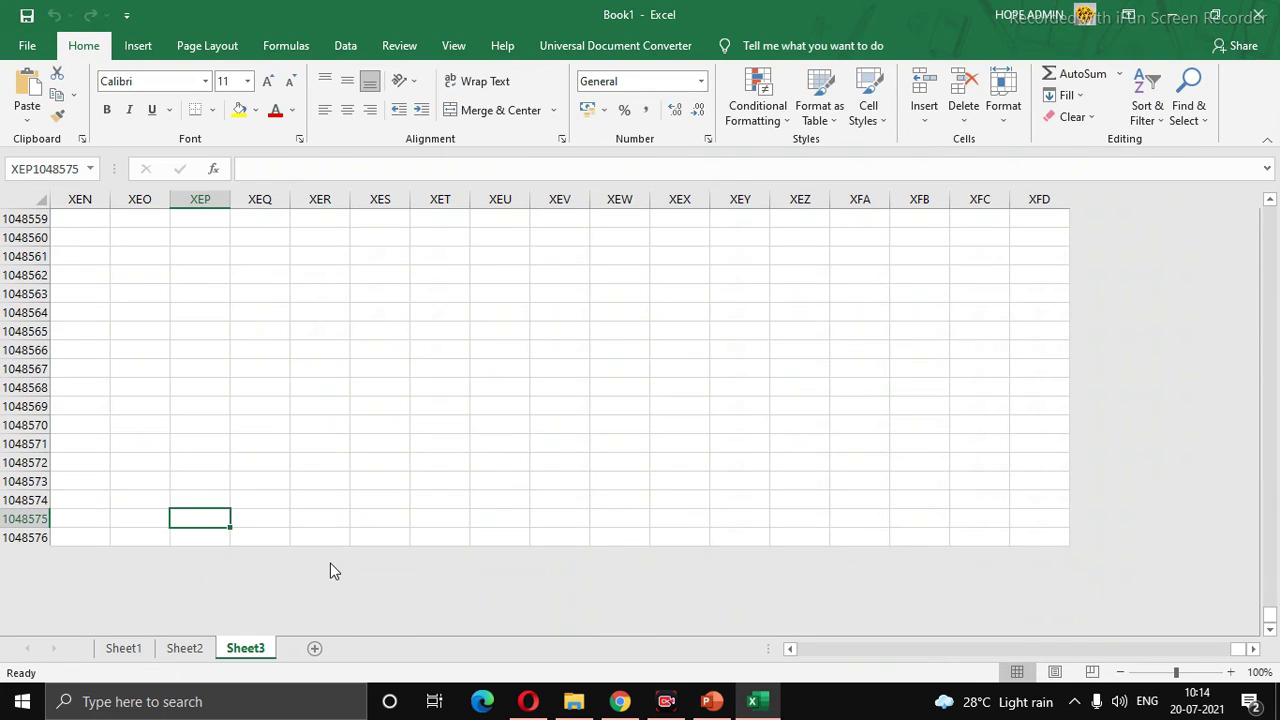
scroll(330, 563, up, 5)
click(320, 350)
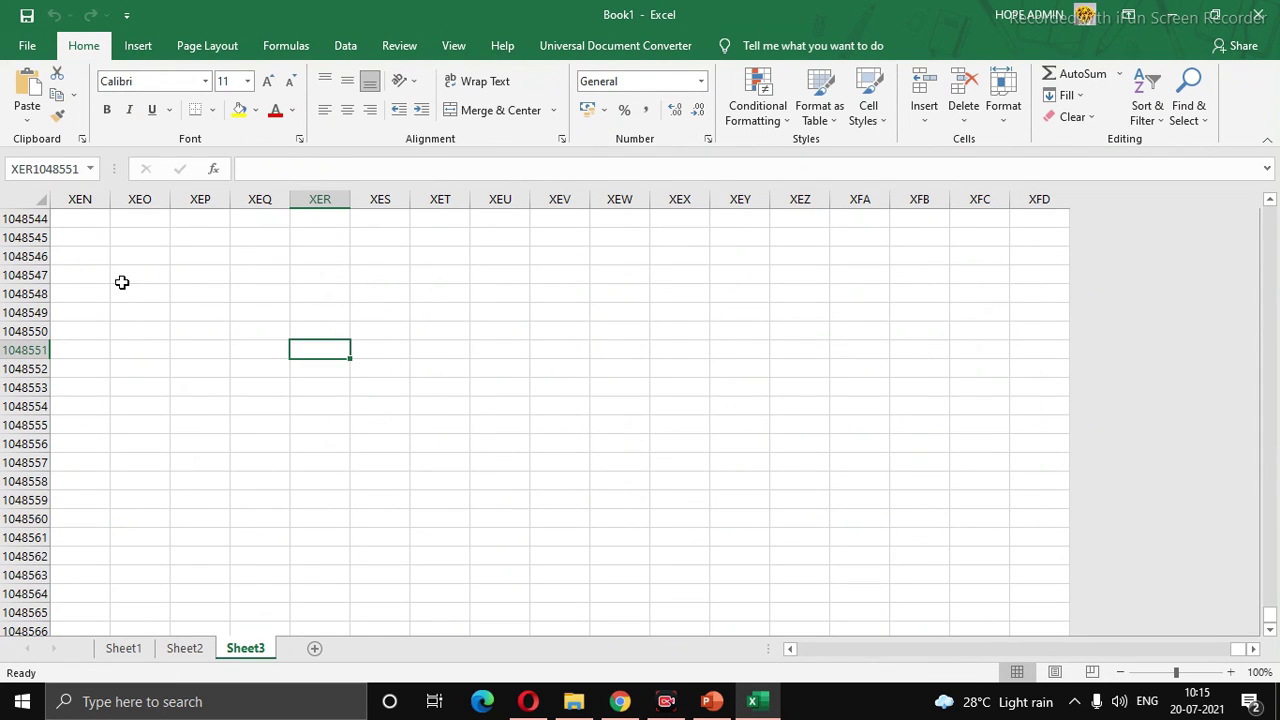
click(47, 169)
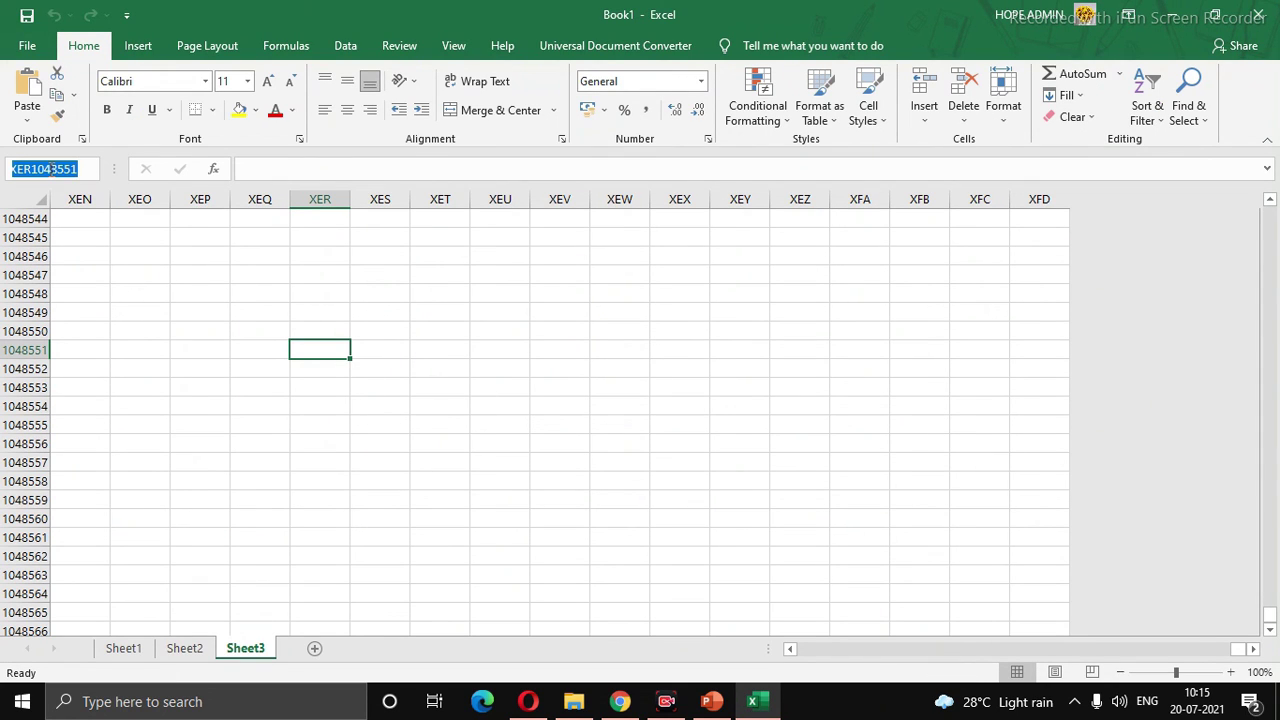
text(a1)
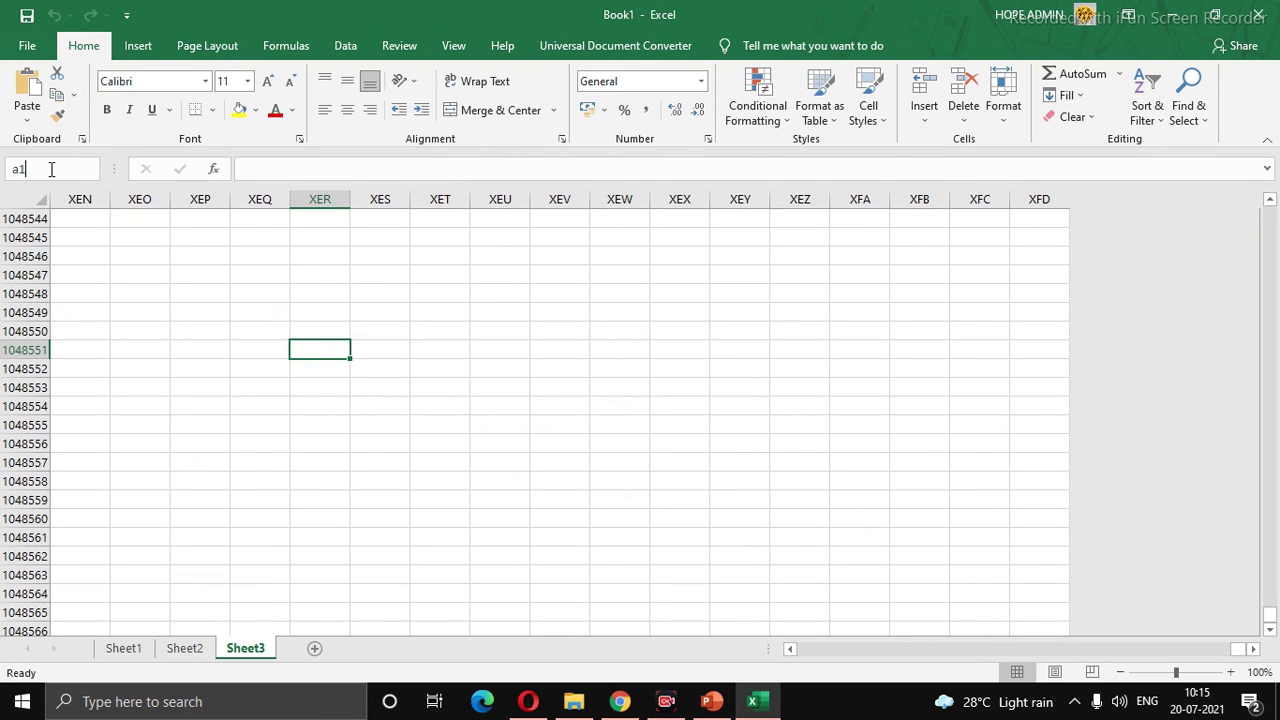
key(Escape)
key(ctrl+Home)
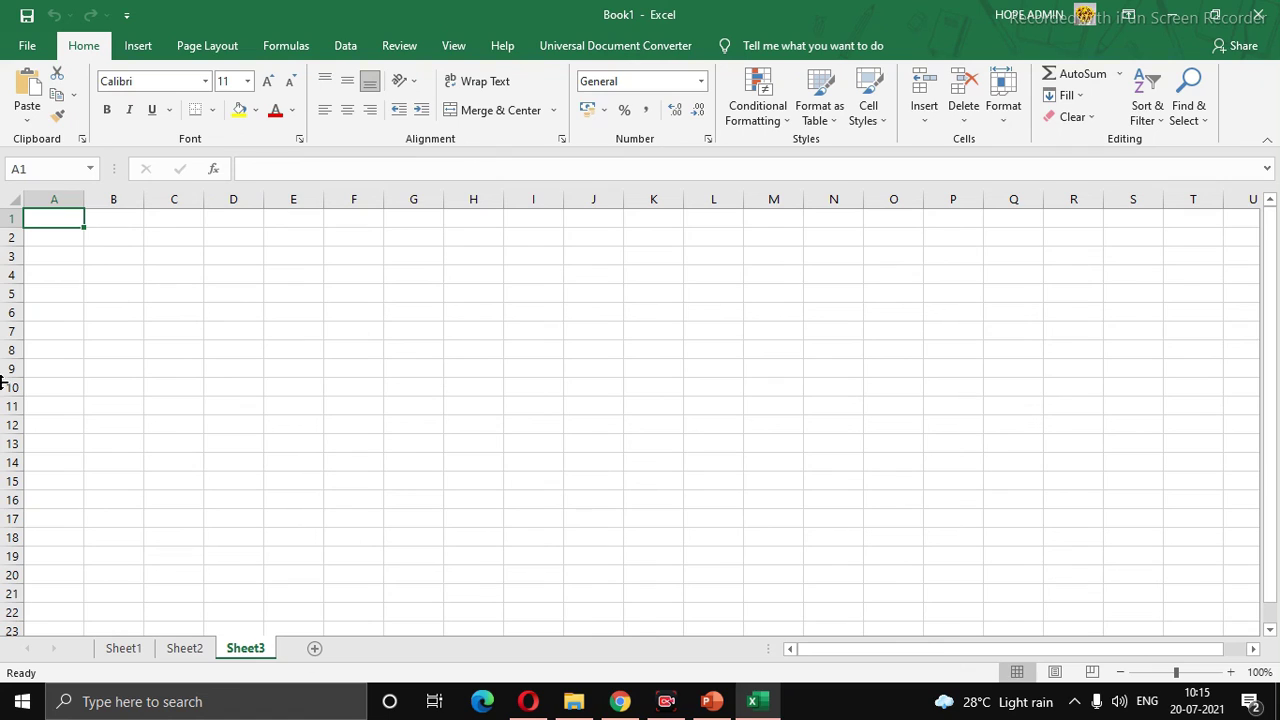
- Select cells C6 and A1, the horizontal range D3:H3, and the single cells H7 and G10
click(165, 310)
click(53, 222)
drag(258, 258, 485, 257)
click(494, 325)
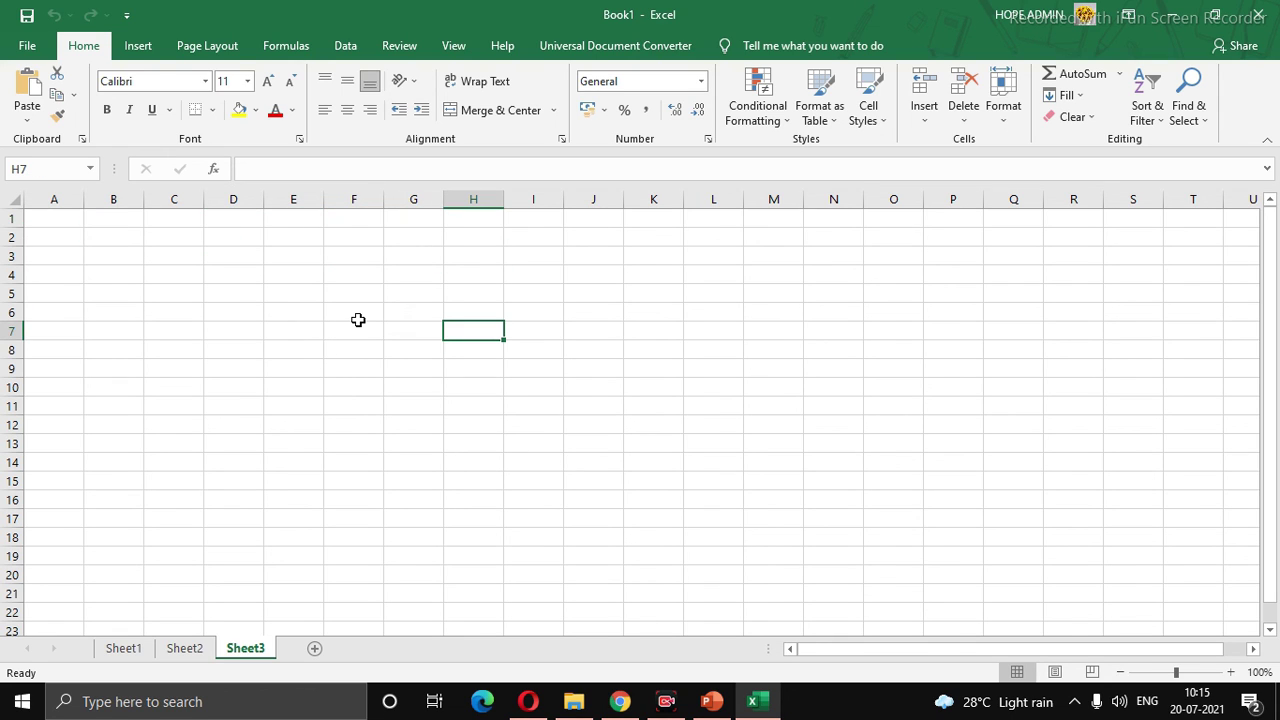
click(398, 392)
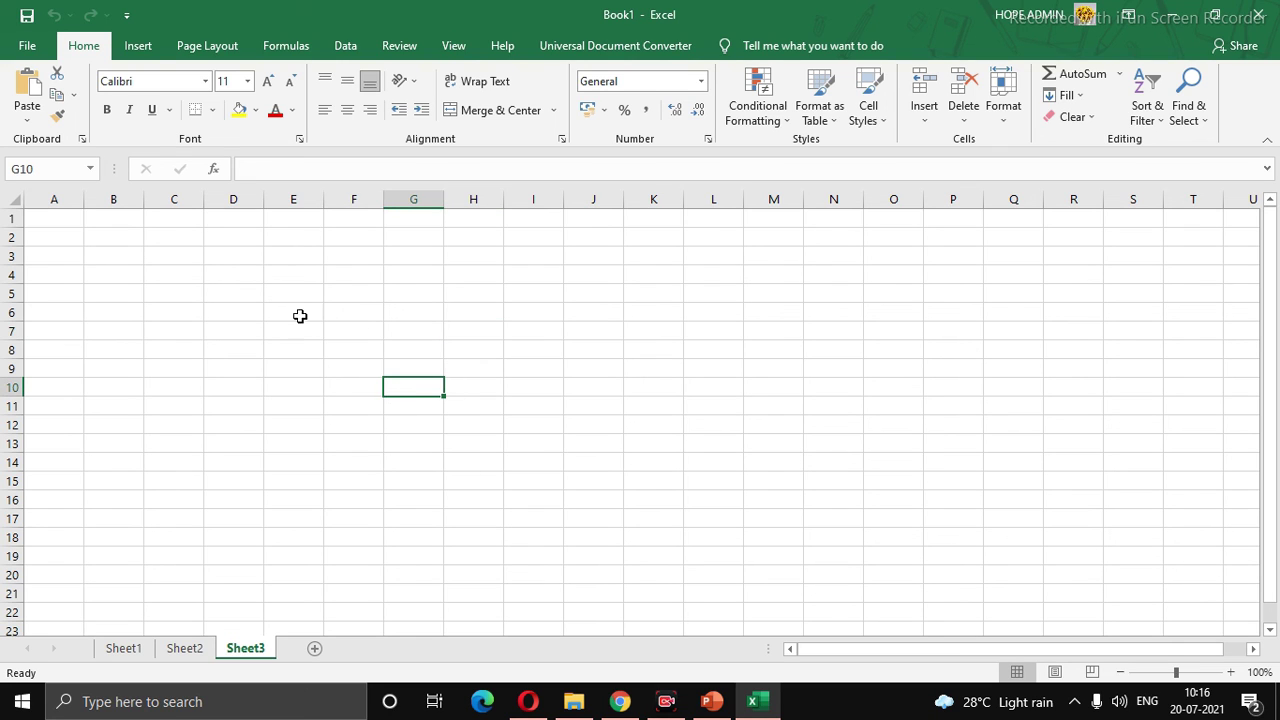
- Select the vertical ranges F3:F13 and H3:H15 and the horizontal range E4:N4, clearing the selection to cell K9
drag(363, 257, 370, 455)
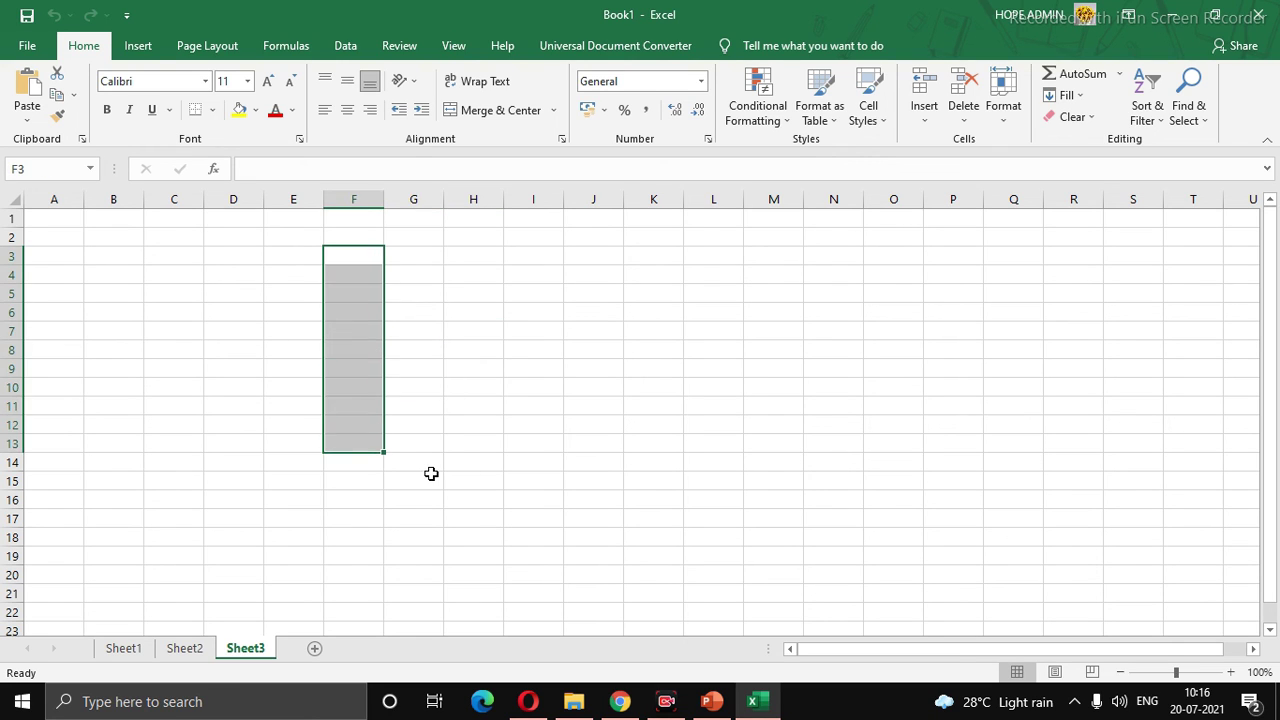
click(431, 473)
drag(470, 262, 456, 485)
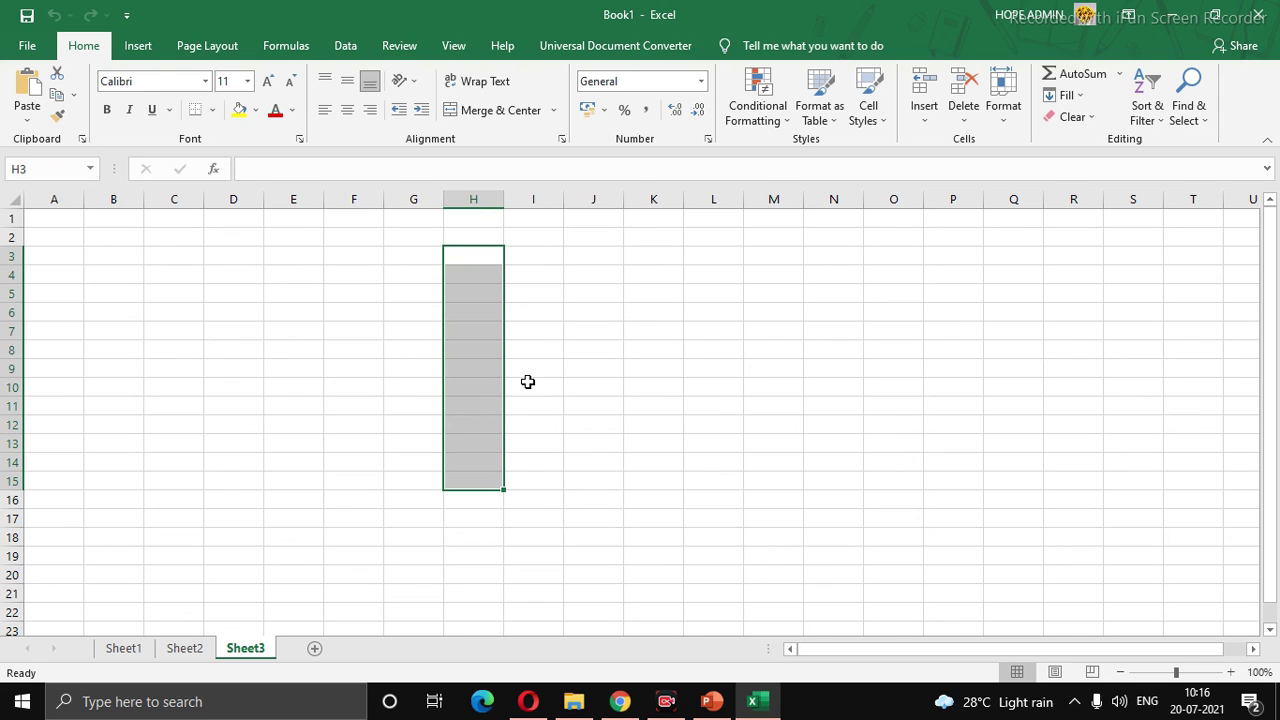
click(216, 255)
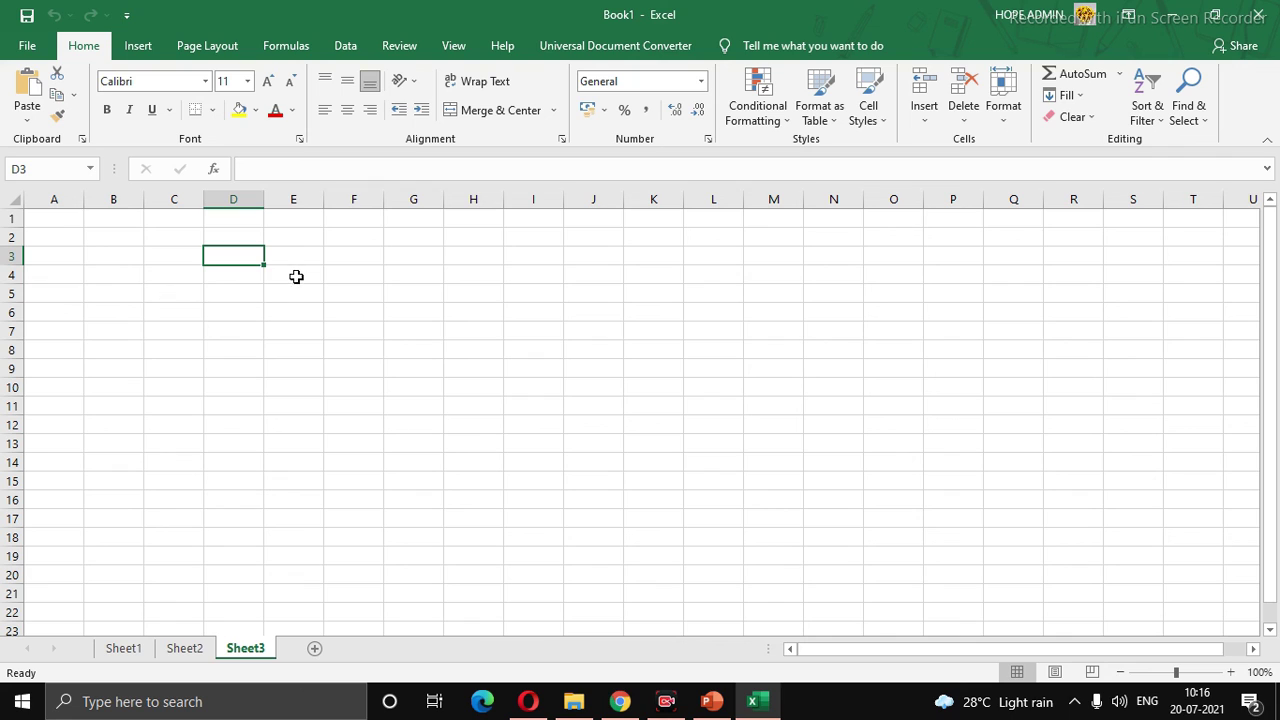
drag(294, 277, 843, 277)
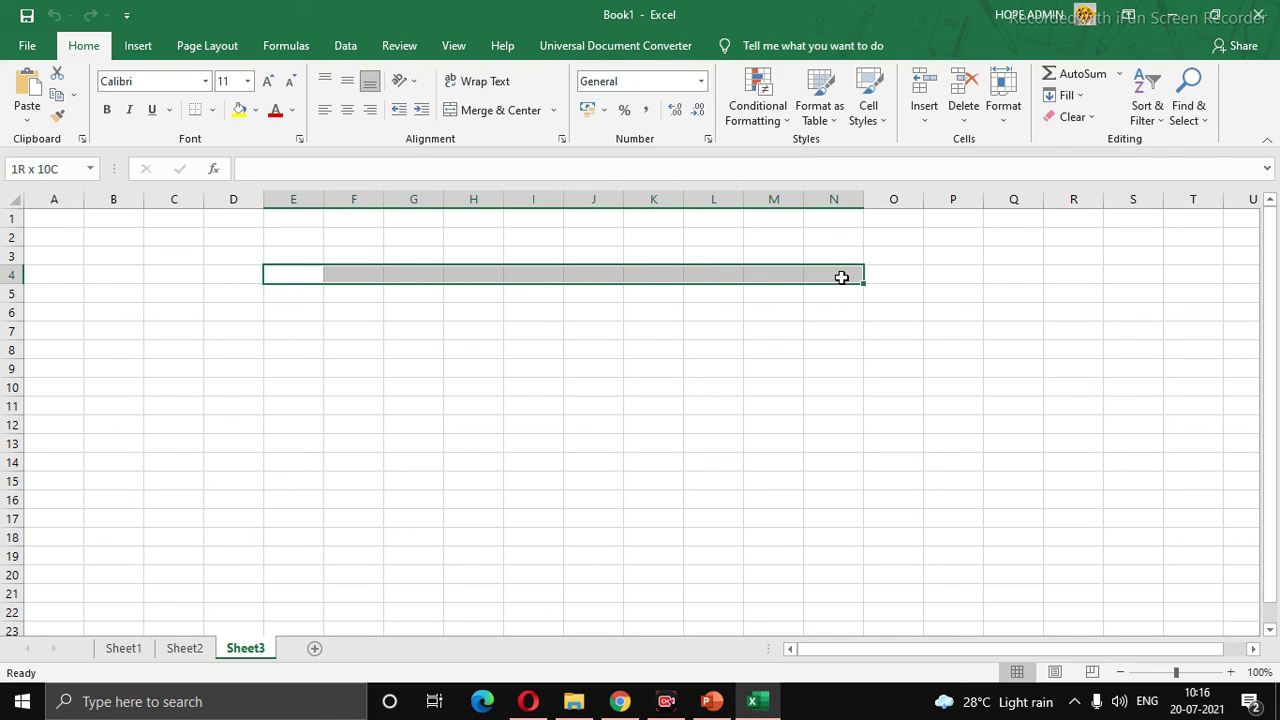
click(635, 362)
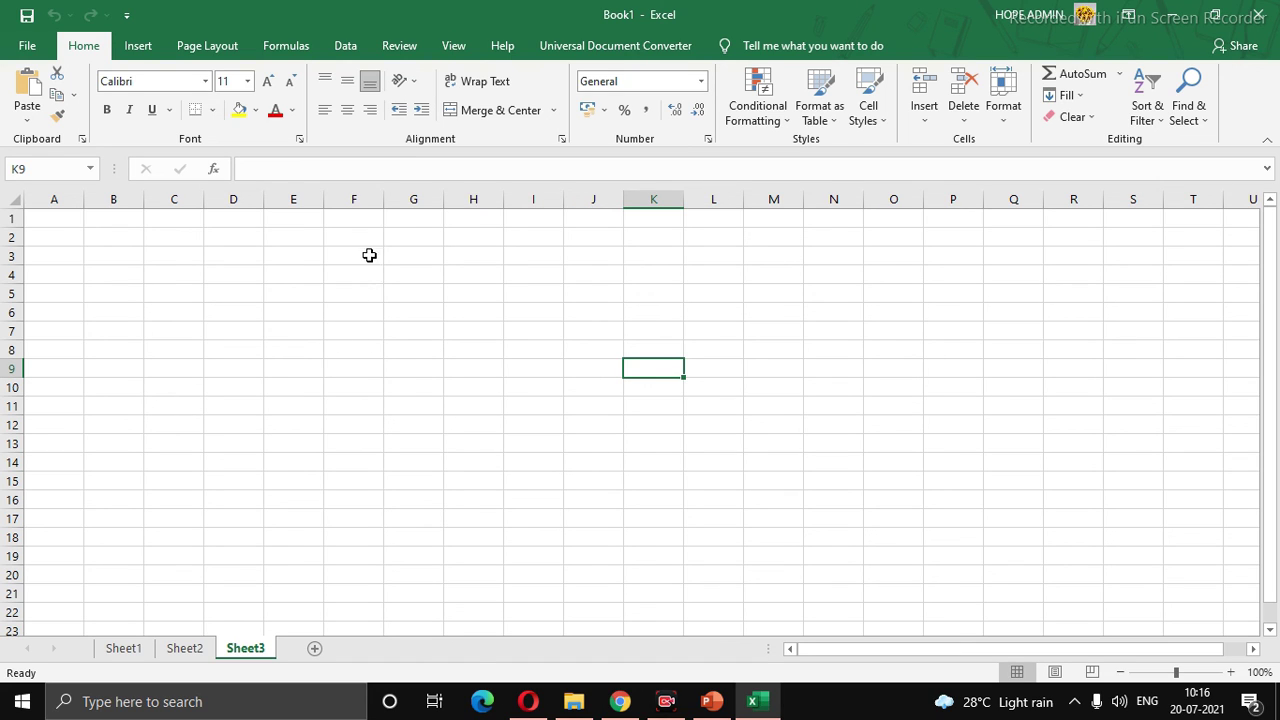
- Select the vertical ranges F3:F17, G3:G18, H3:H19 and a similar one in column J, ending with the two-row block E10:Q11
drag(369, 254, 366, 525)
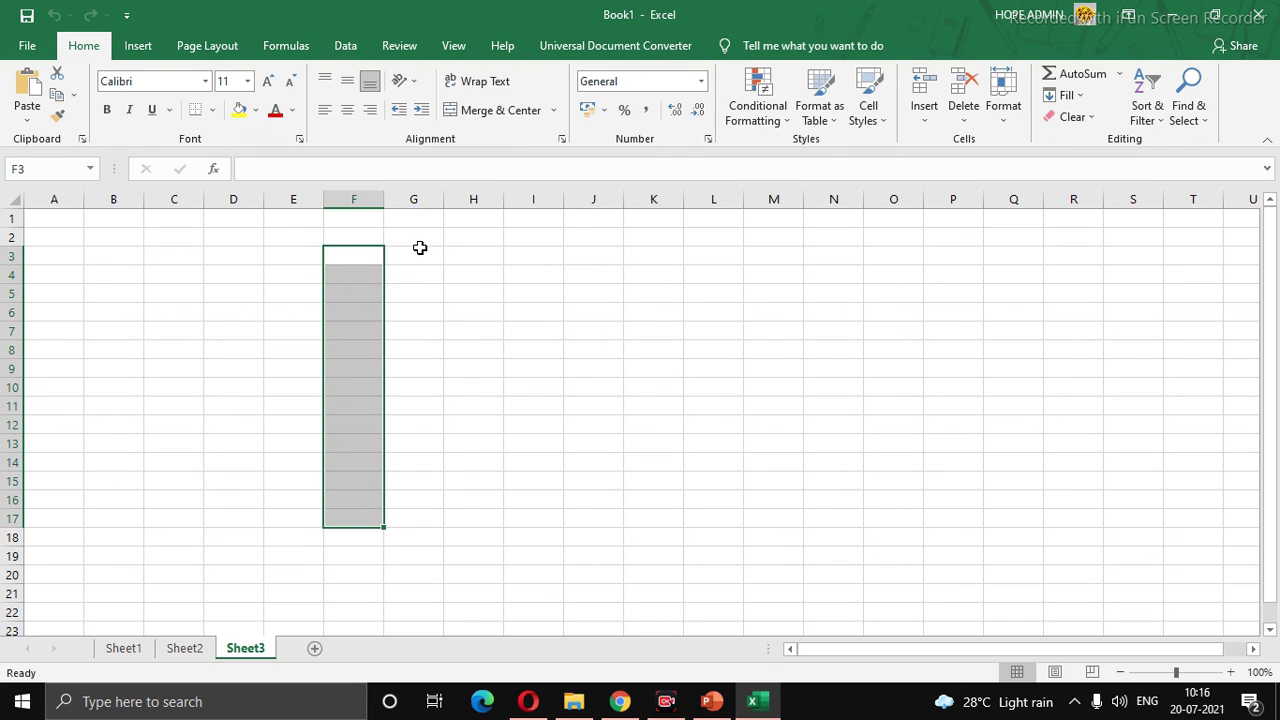
drag(420, 252, 417, 543)
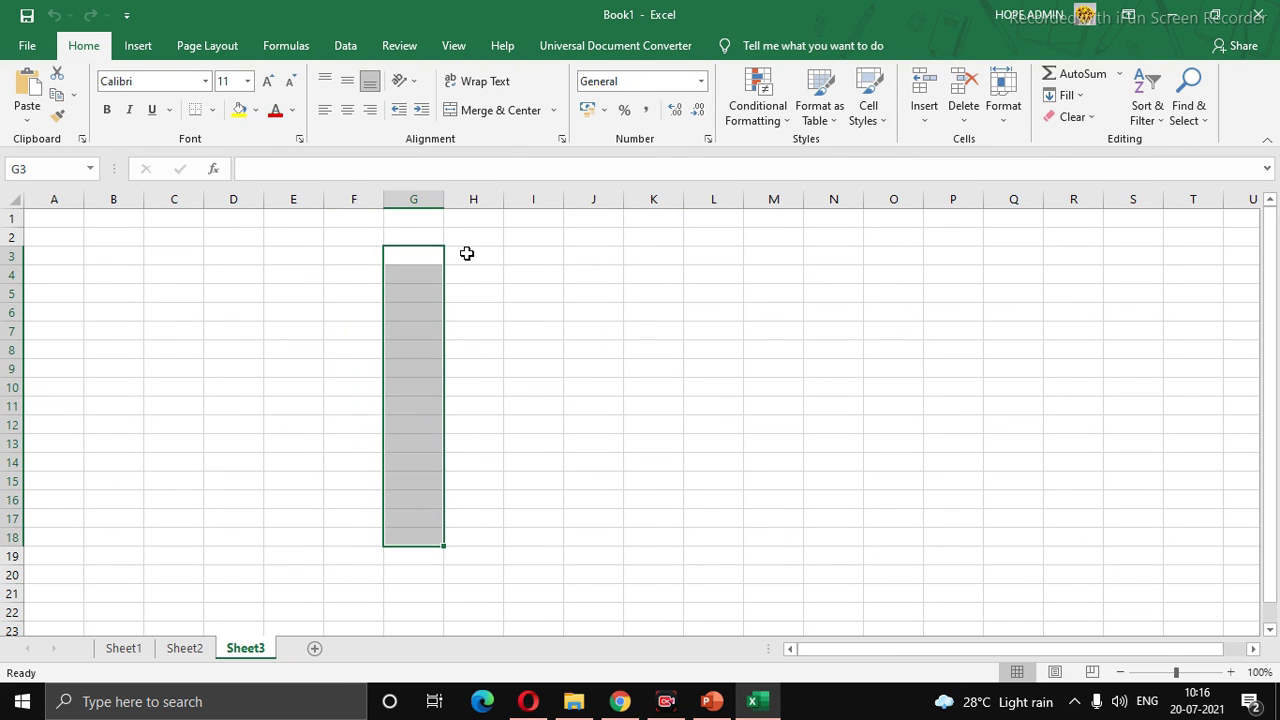
drag(468, 256, 462, 553)
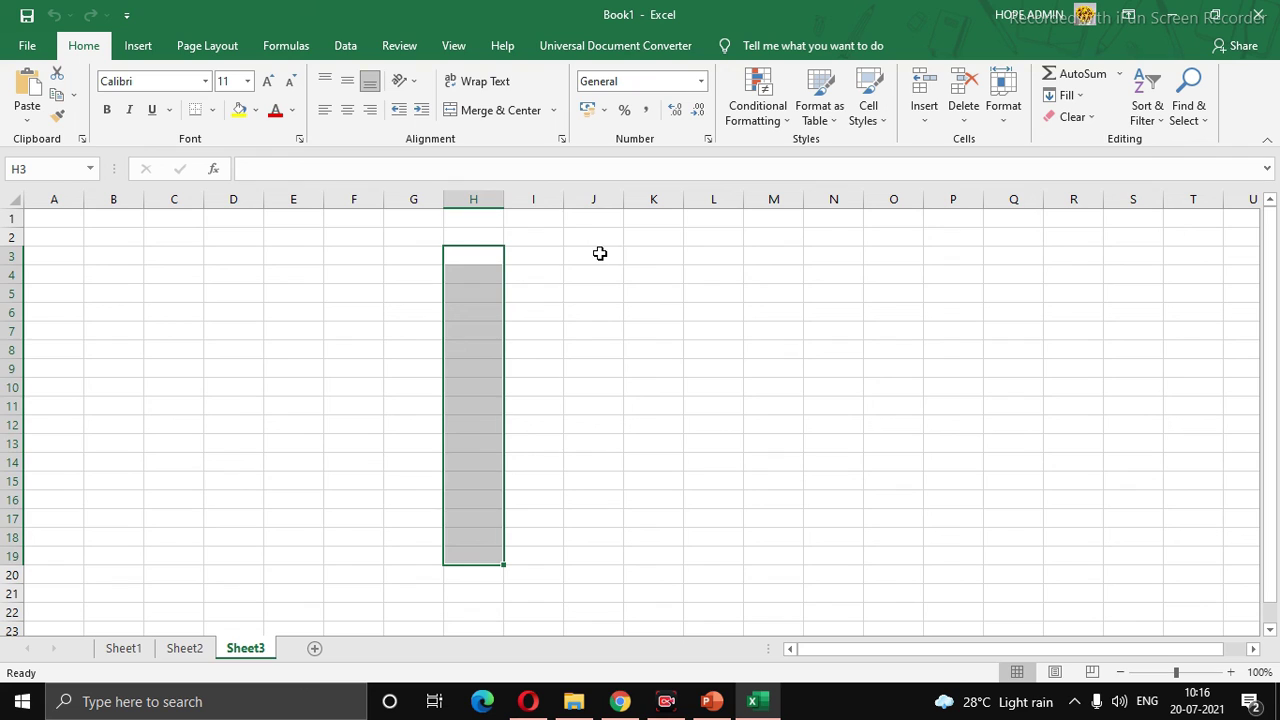
drag(600, 254, 597, 555)
drag(274, 386, 1002, 415)
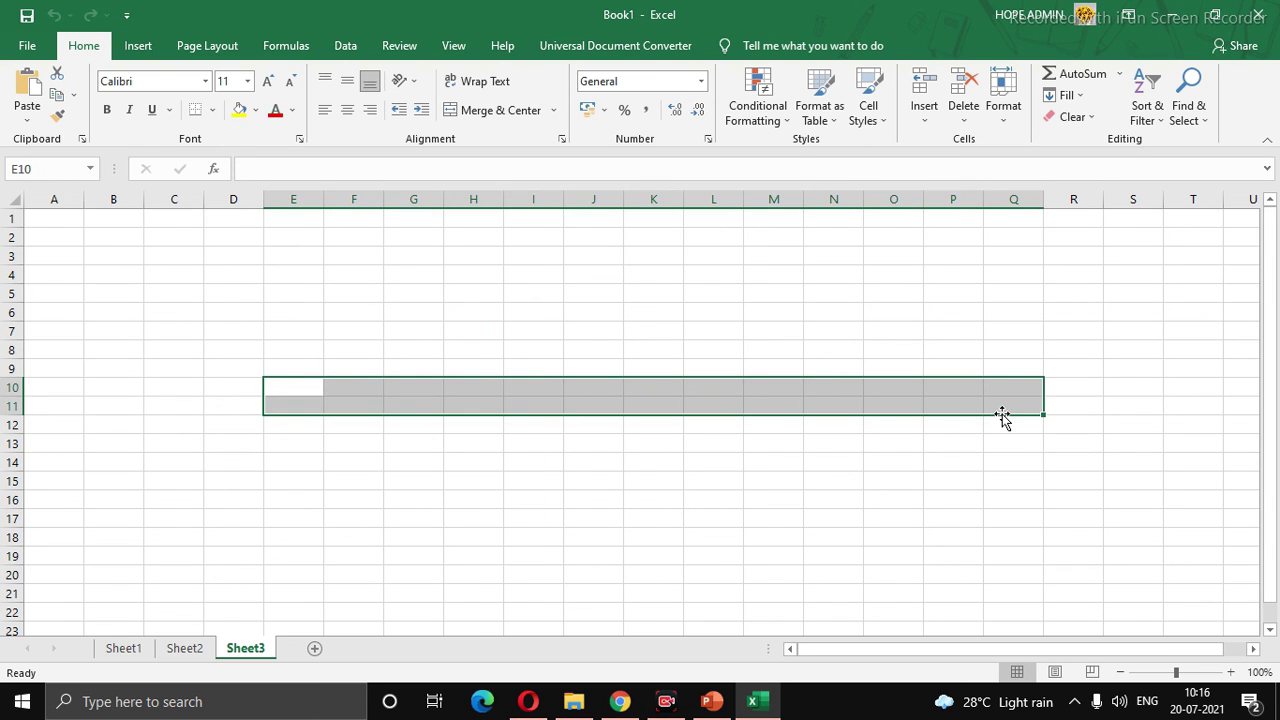